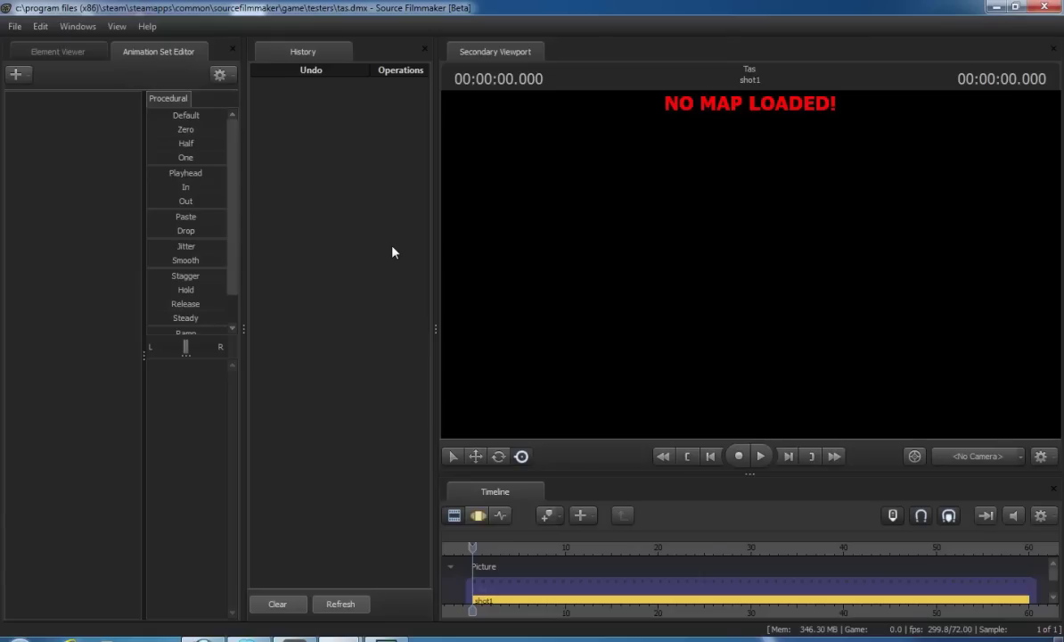
# - Load the map arena_sawmill.bsp into the session
pyautogui.rightClick(653, 335)
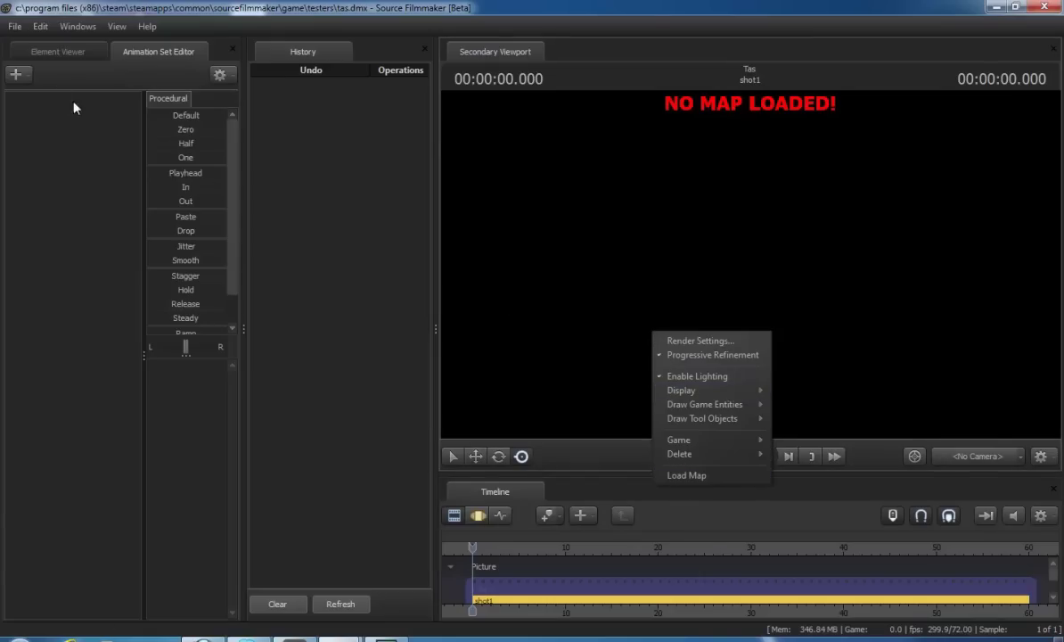
pyautogui.click(15, 26)
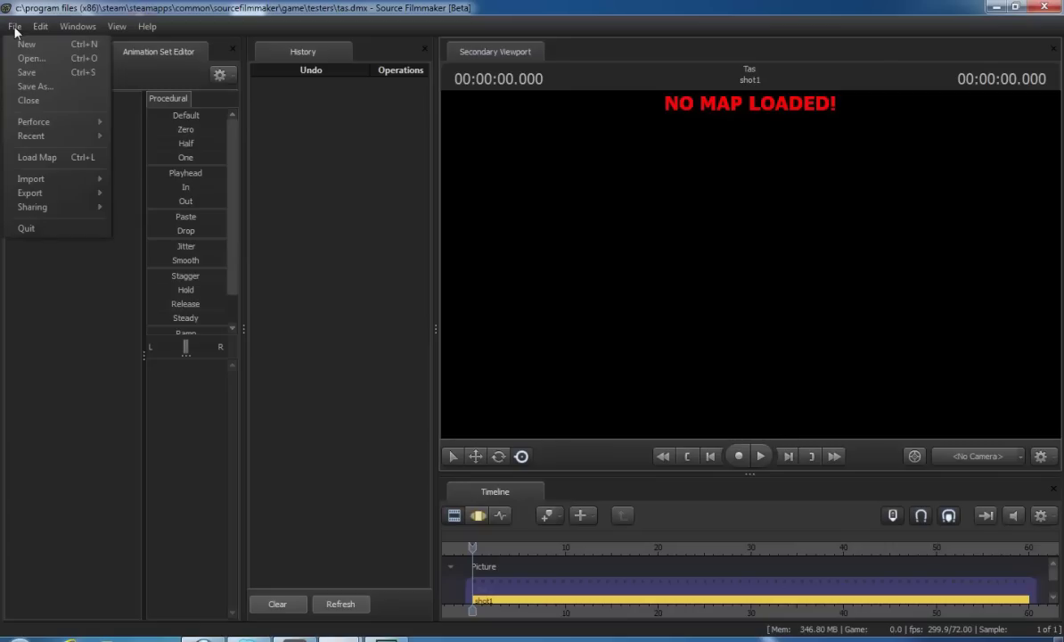
pyautogui.click(54, 157)
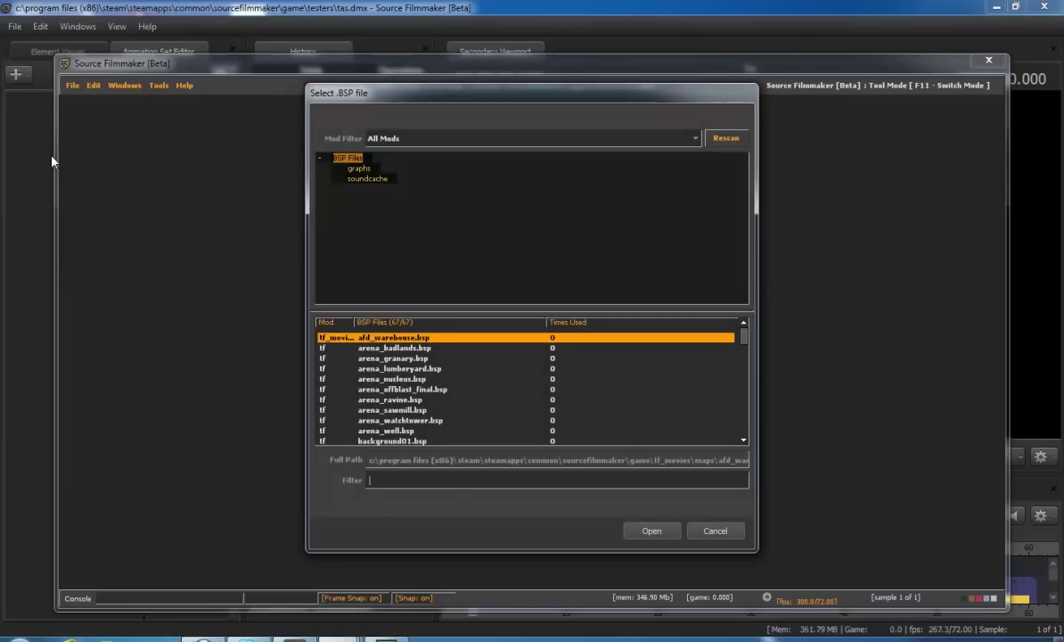
pyautogui.scroll(-2, 746, 346)
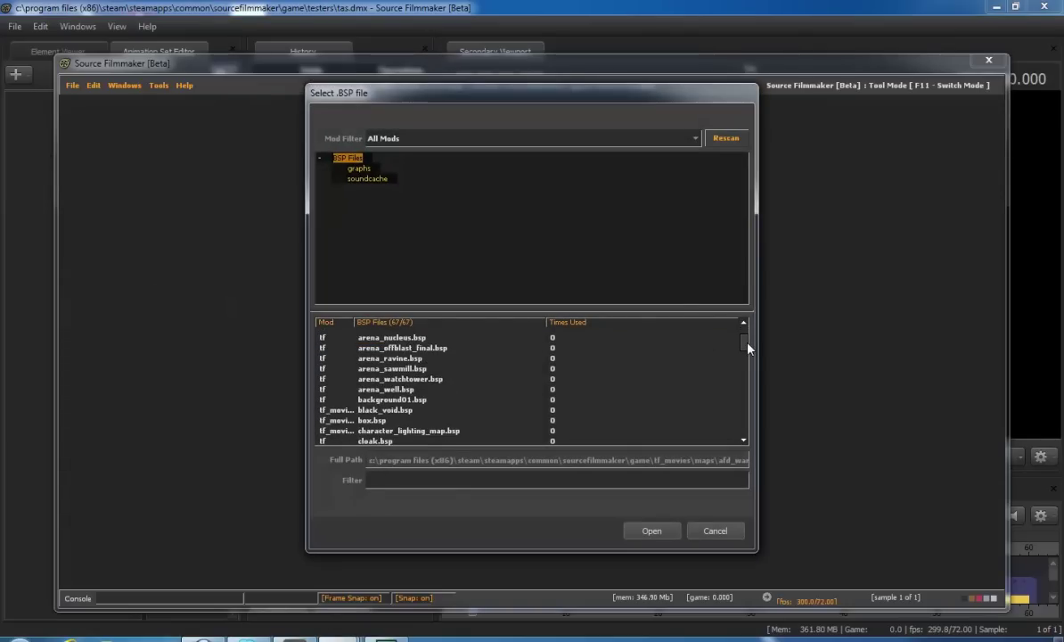
pyautogui.scroll(1, 746, 346)
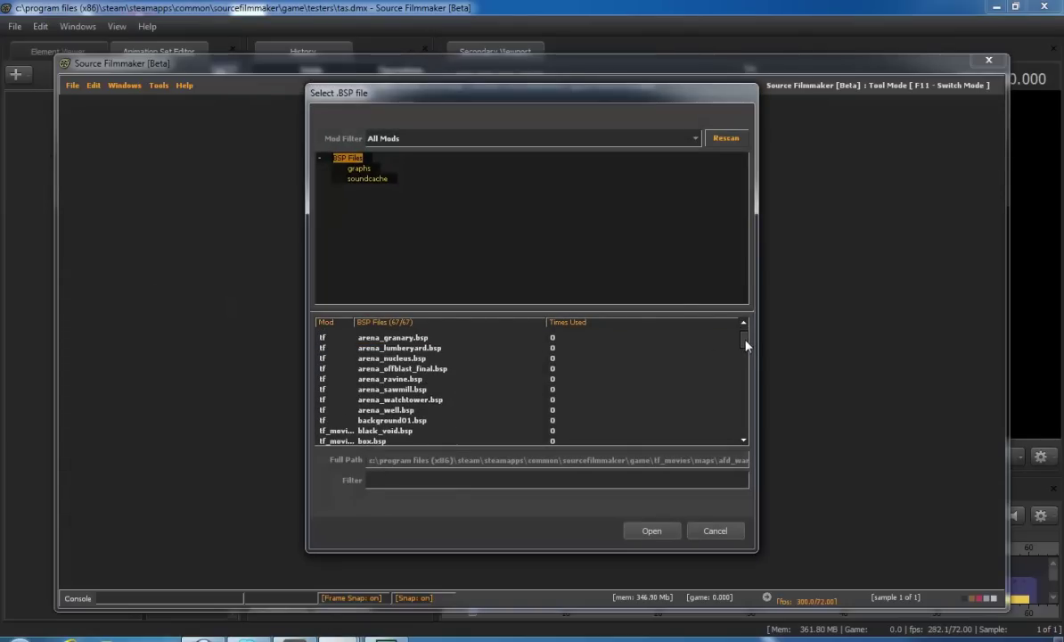
pyautogui.click(397, 390)
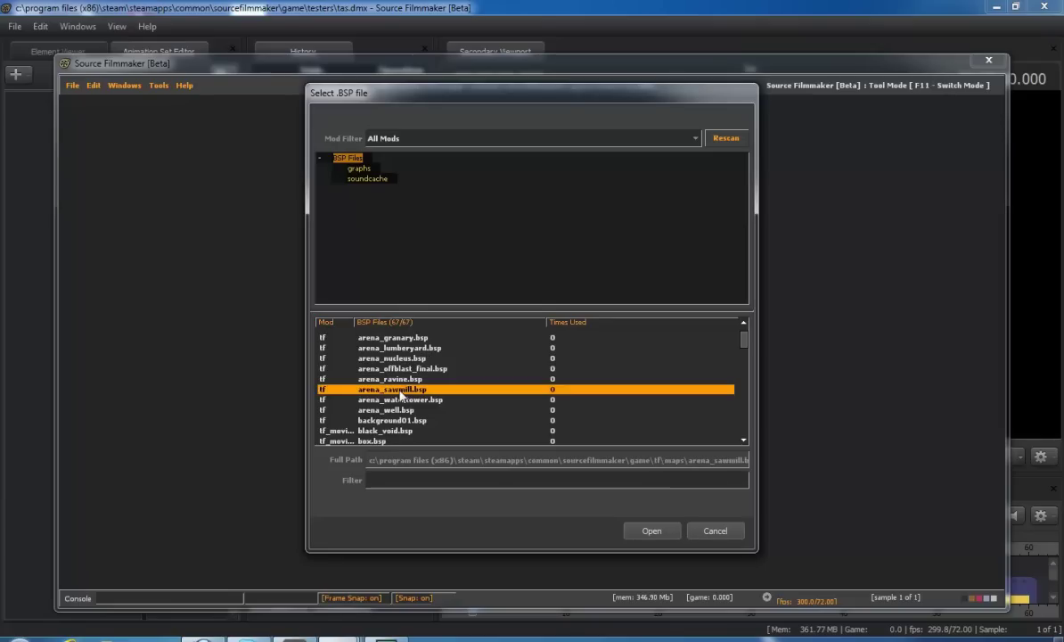
pyautogui.click(653, 532)
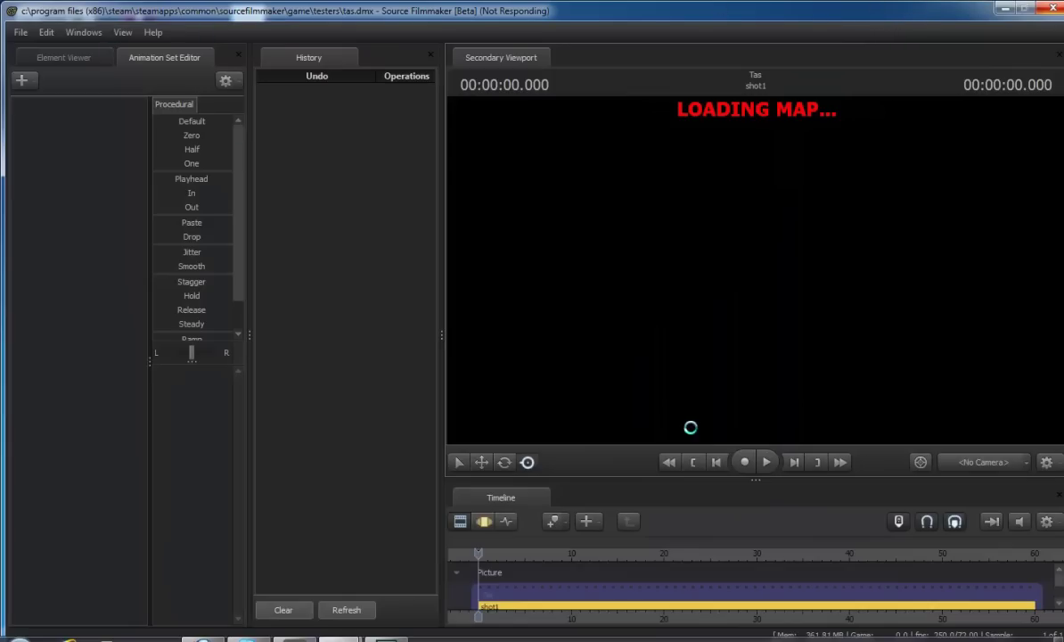
pyautogui.doubleClick(789, 9)
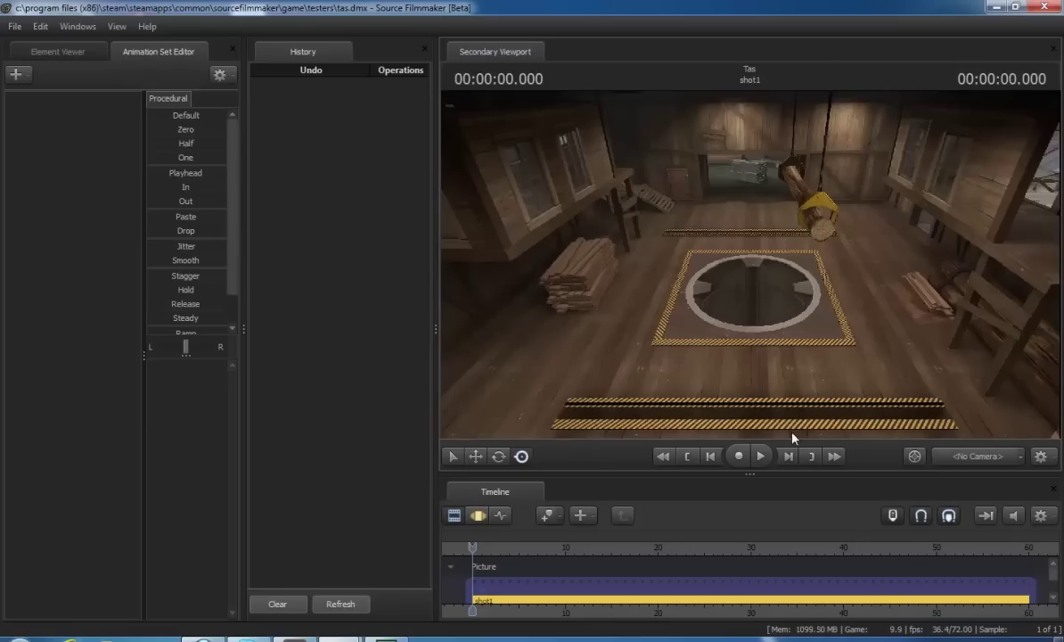
# - Switch the viewport to the work camera
pyautogui.click(699, 249)
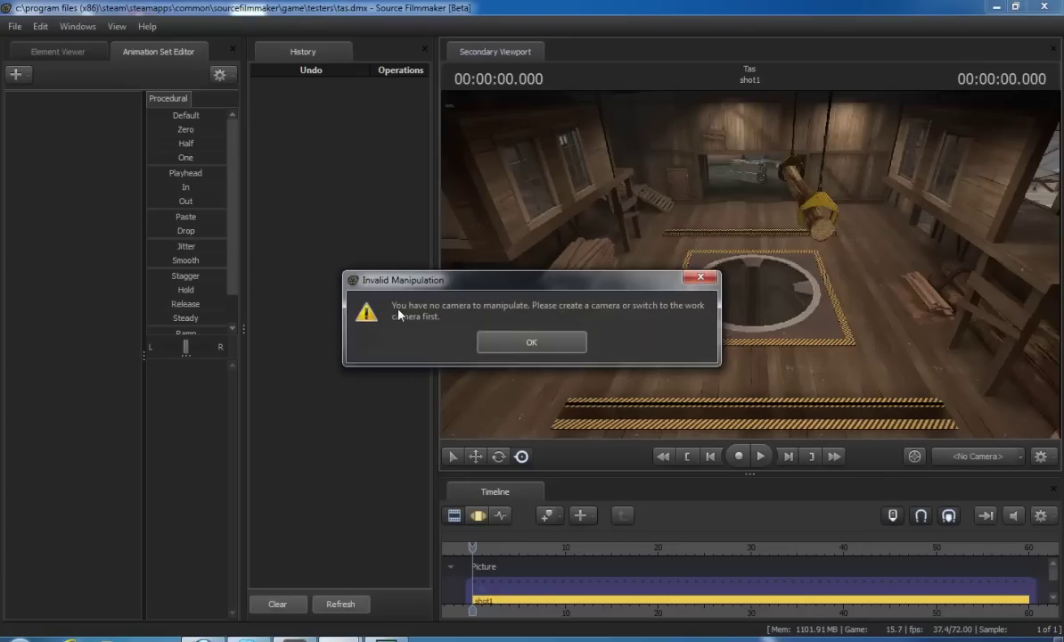
pyautogui.click(561, 342)
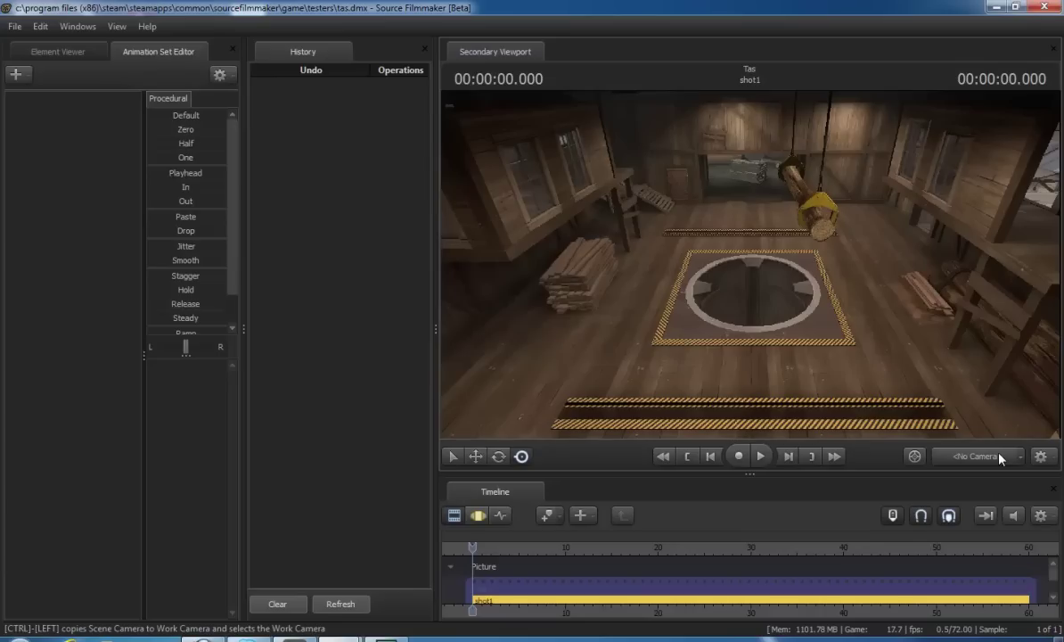
pyautogui.keyDown('ctrl'); pyautogui.click(1000, 458); pyautogui.keyUp('ctrl')
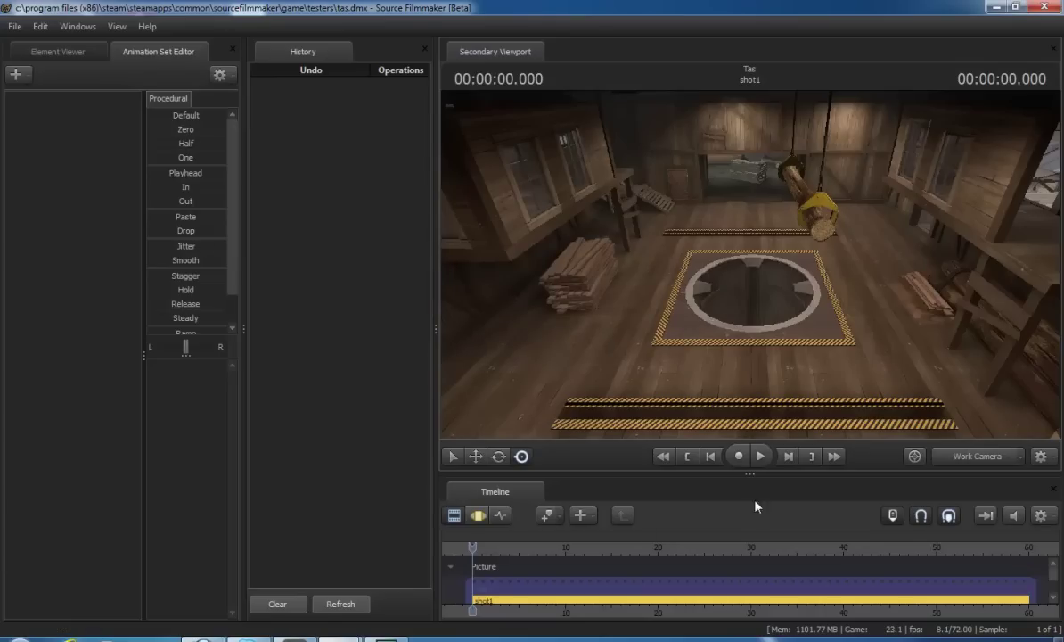
# - Create a new scene camera for the shot
pyautogui.click(1021, 459)
pyautogui.moveTo(1001, 516)
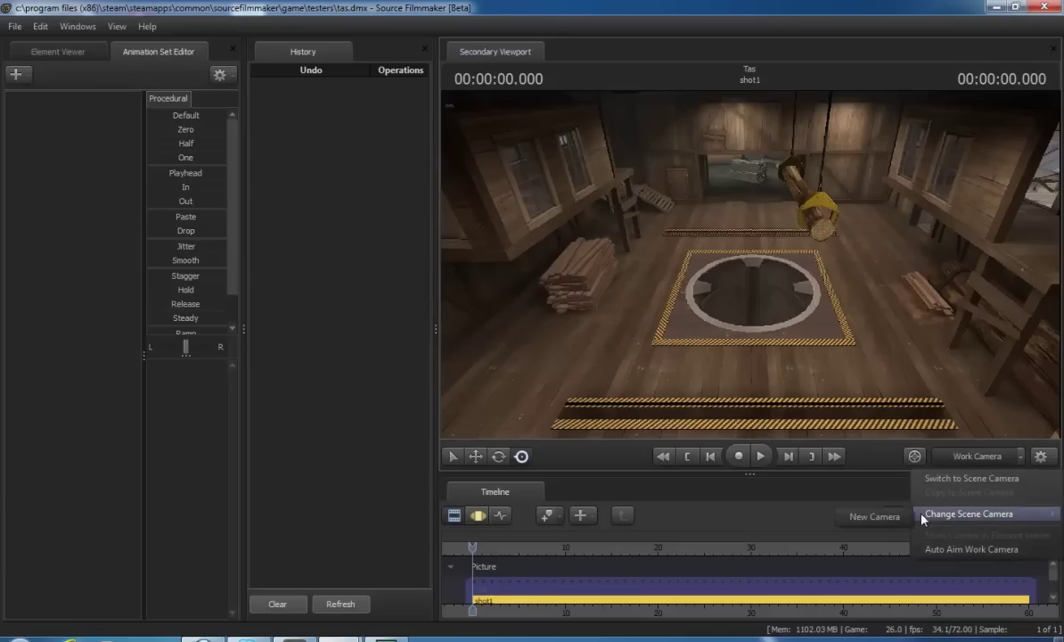
pyautogui.click(883, 517)
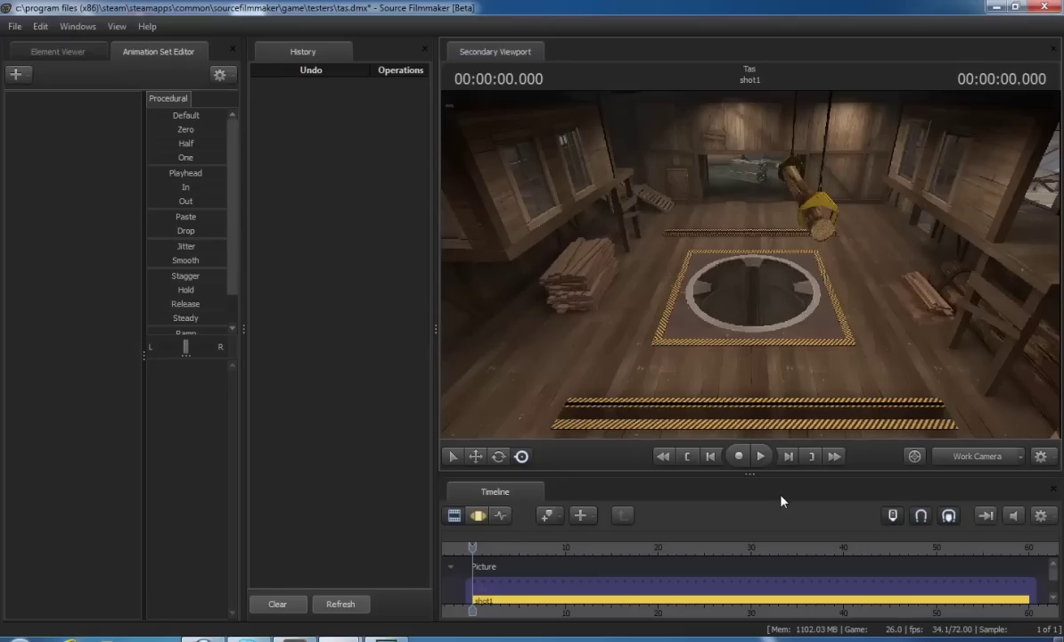
# - Make camera1 the scene camera and look through it in the viewport
pyautogui.click(1020, 461)
pyautogui.moveTo(981, 517)
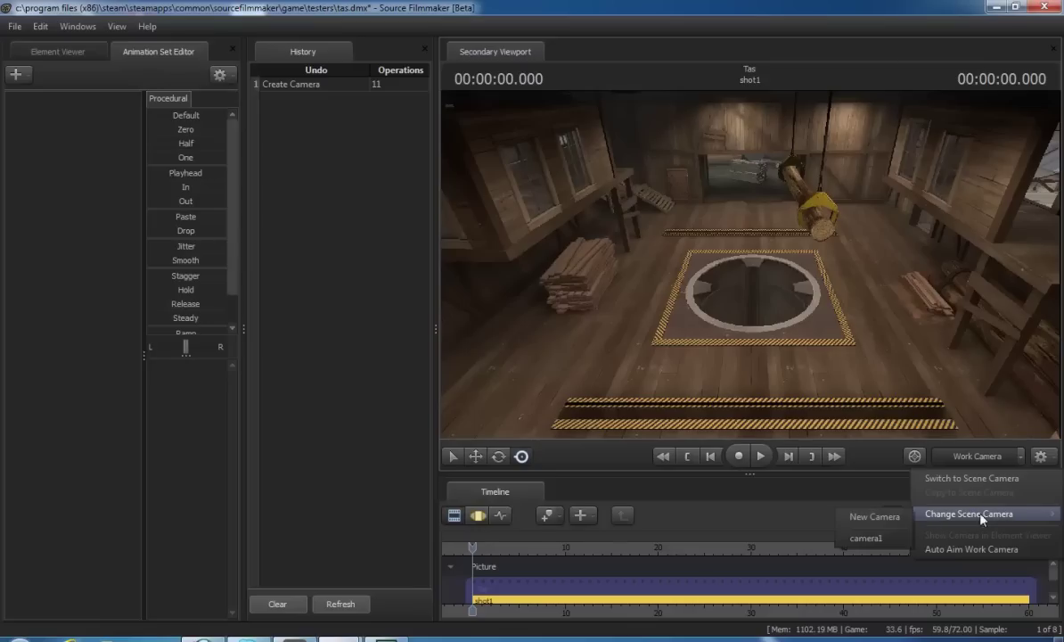
pyautogui.click(866, 538)
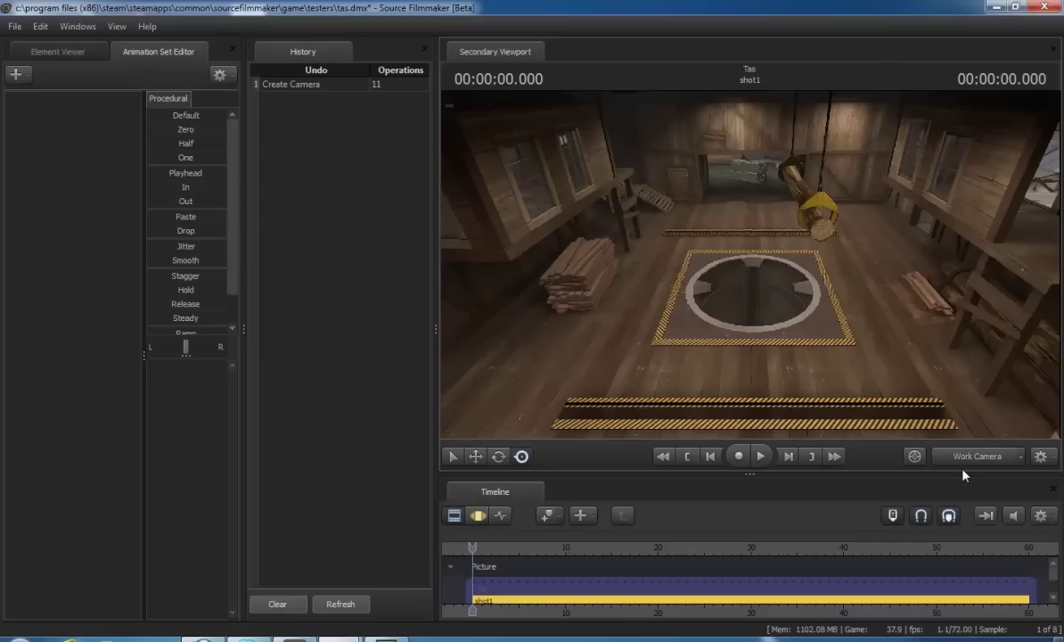
pyautogui.click(1013, 461)
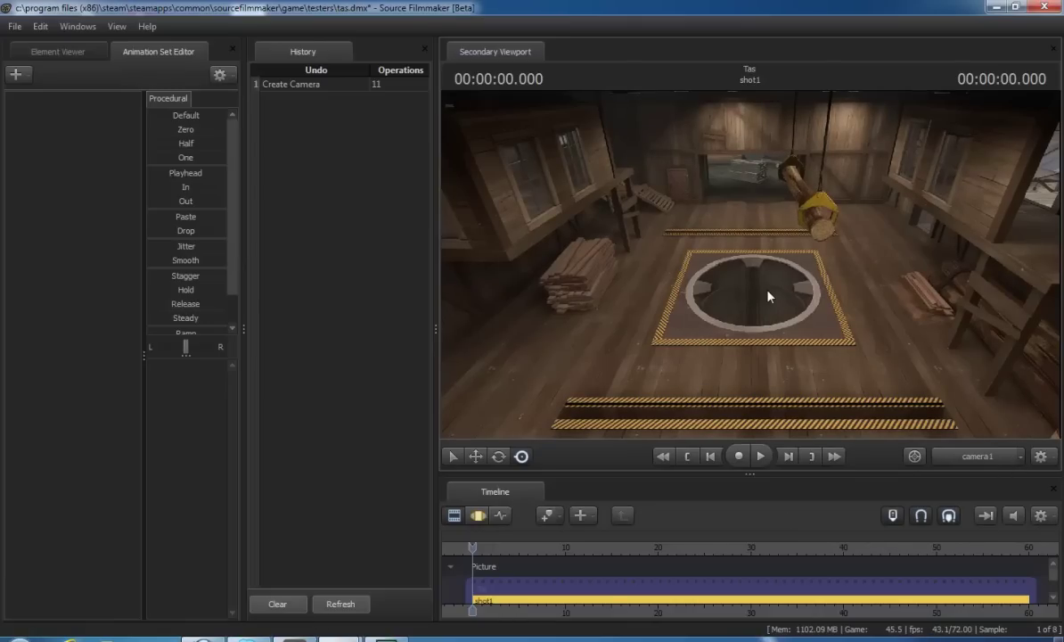
# - Fly camera1 out of the sawmill to frame the outdoor yard with the stacked lumber pile in the middle
pyautogui.moveTo(767, 296); pyautogui.dragTo(833, 305)
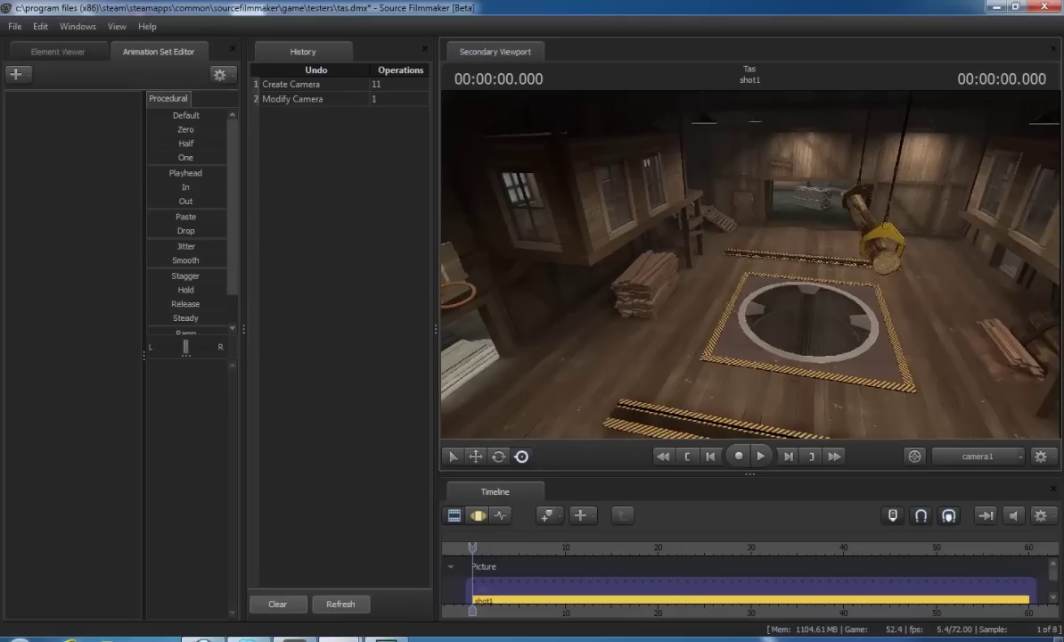
pyautogui.moveTo(726, 273); pyautogui.dragTo(747, 272)
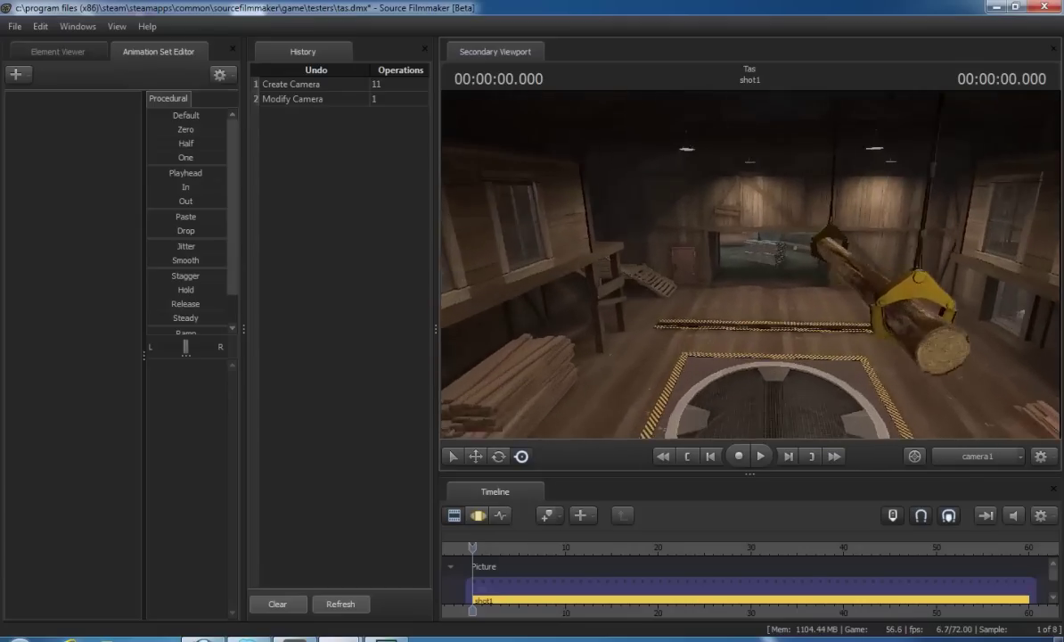
pyautogui.press('w')
pyautogui.press('s')
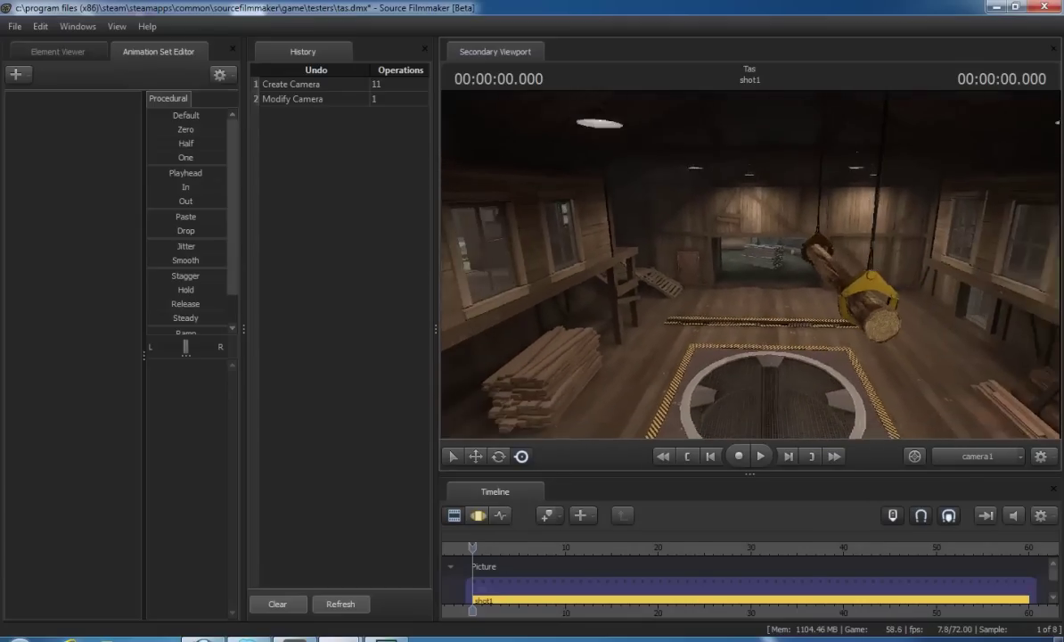
pyautogui.moveTo(747, 272); pyautogui.dragTo(803, 294)
pyautogui.press('a')
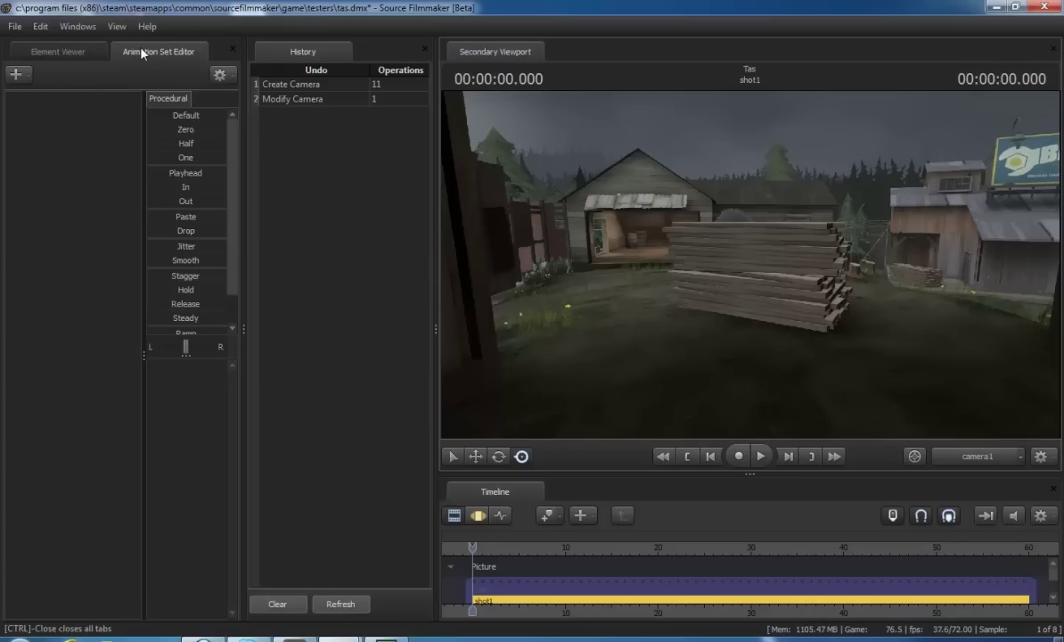
# - Create an animation set for a new model using spy.mdl from the player folder
pyautogui.click(17, 79)
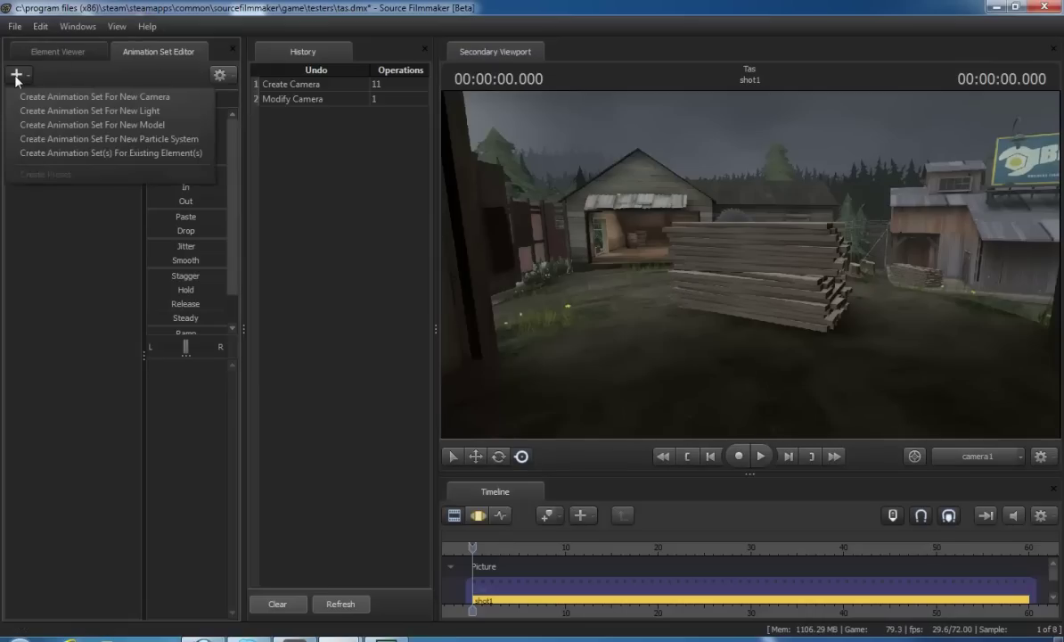
pyautogui.click(37, 129)
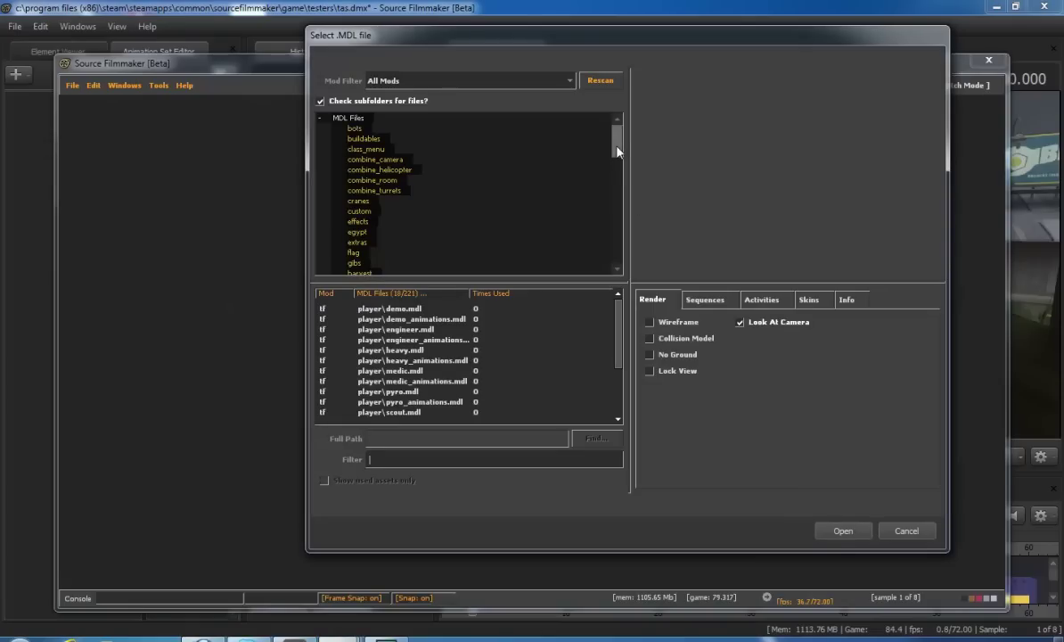
pyautogui.moveTo(617, 152); pyautogui.dragTo(606, 184)
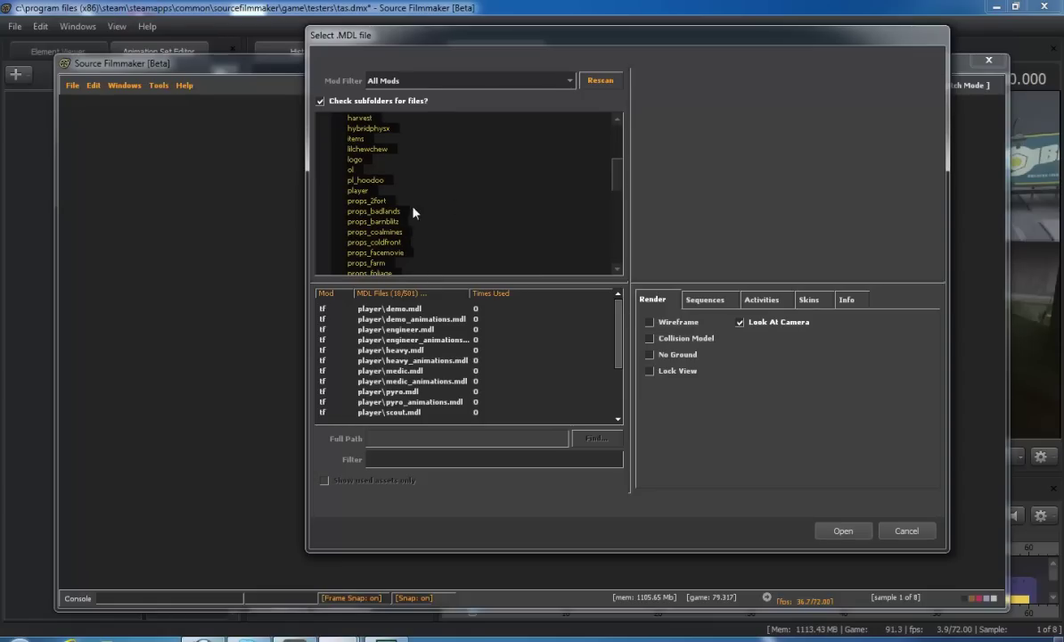
pyautogui.click(357, 191)
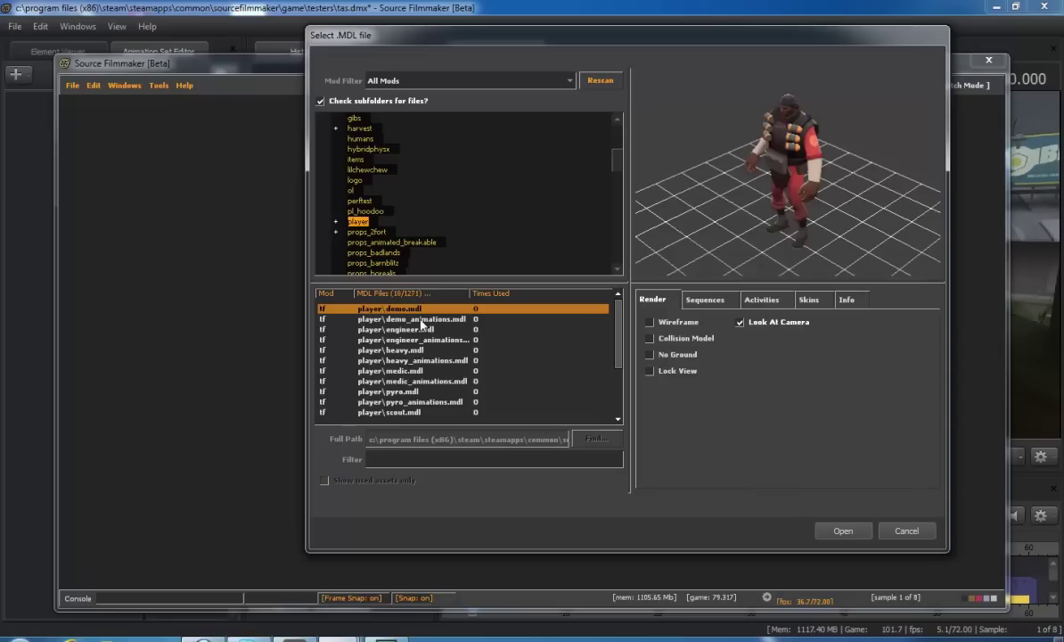
pyautogui.click(426, 319)
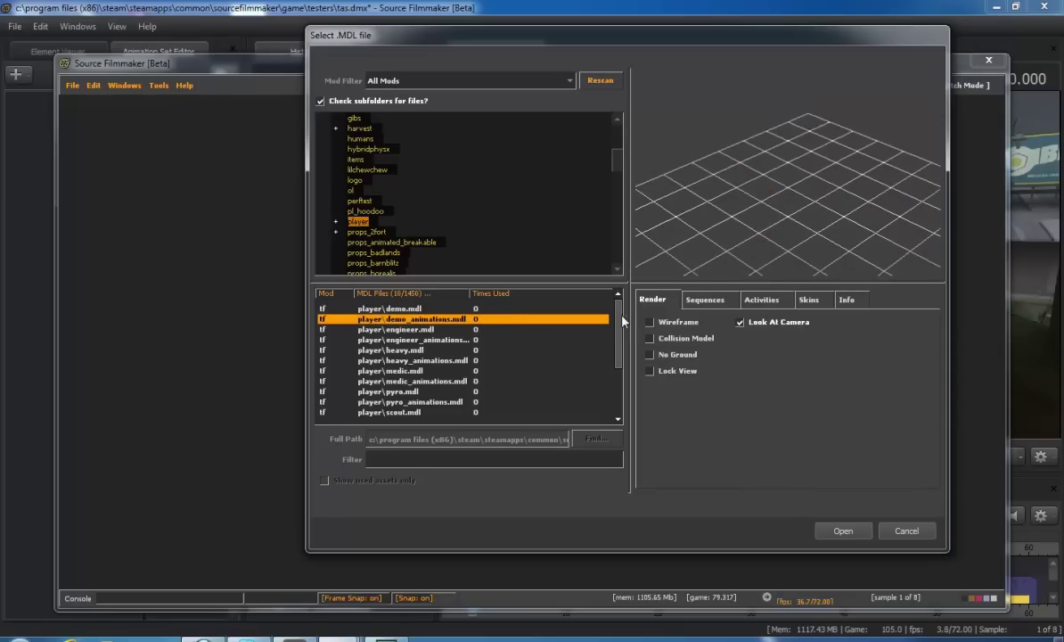
pyautogui.click(416, 330)
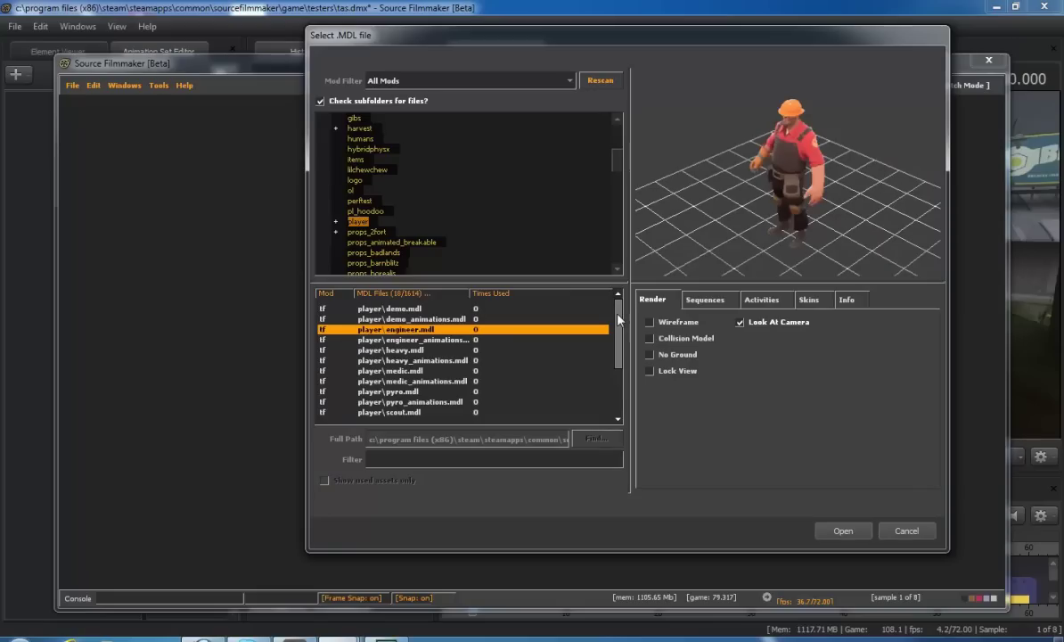
pyautogui.moveTo(618, 319); pyautogui.dragTo(606, 442)
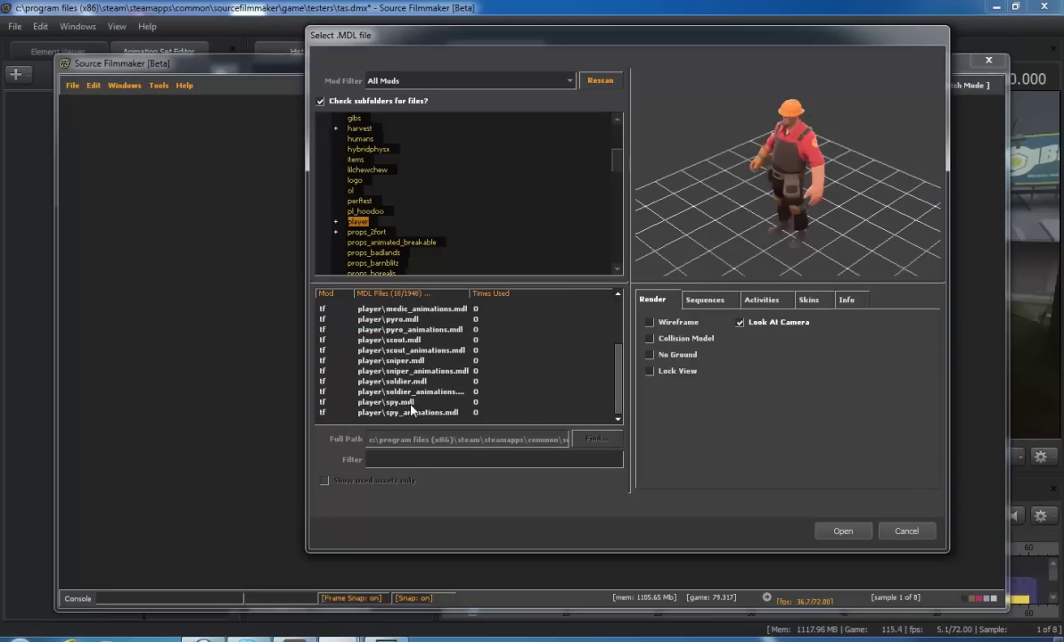
pyautogui.click(360, 402)
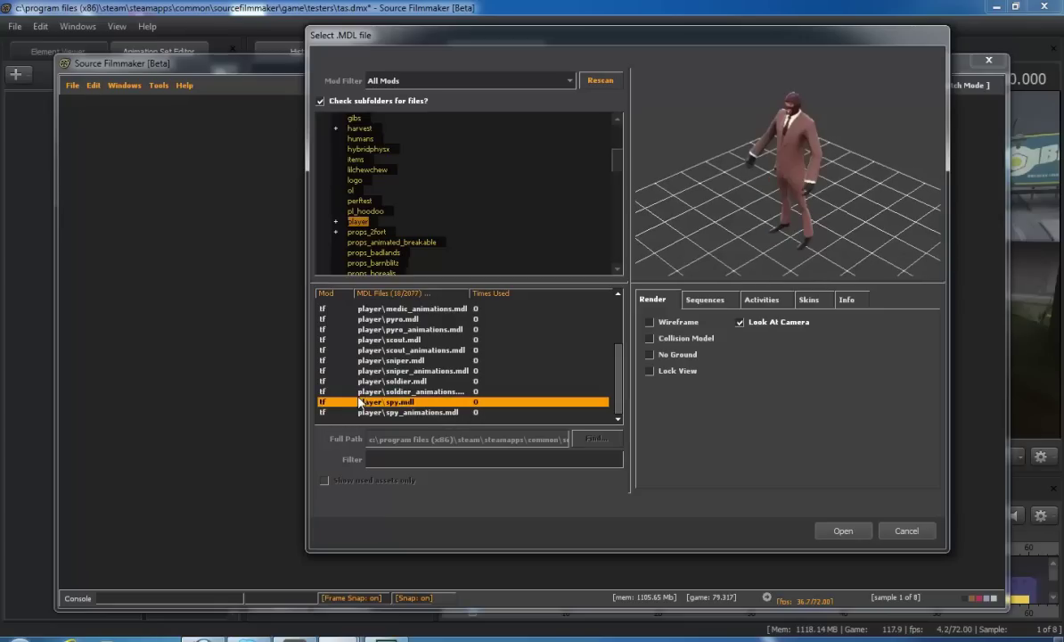
pyautogui.click(843, 531)
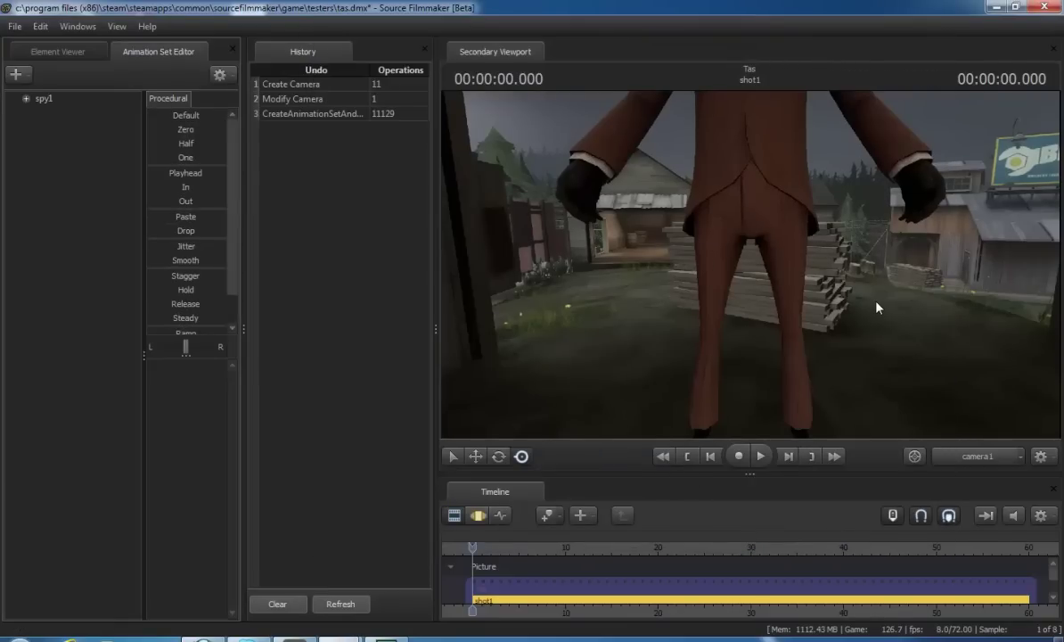
# - Reposition camera1 to frame the spy's whole body from the side, with the lumber pile beside him
pyautogui.moveTo(876, 302); pyautogui.dragTo(725, 230)
pyautogui.press('s')
pyautogui.press('s')
pyautogui.press('a')
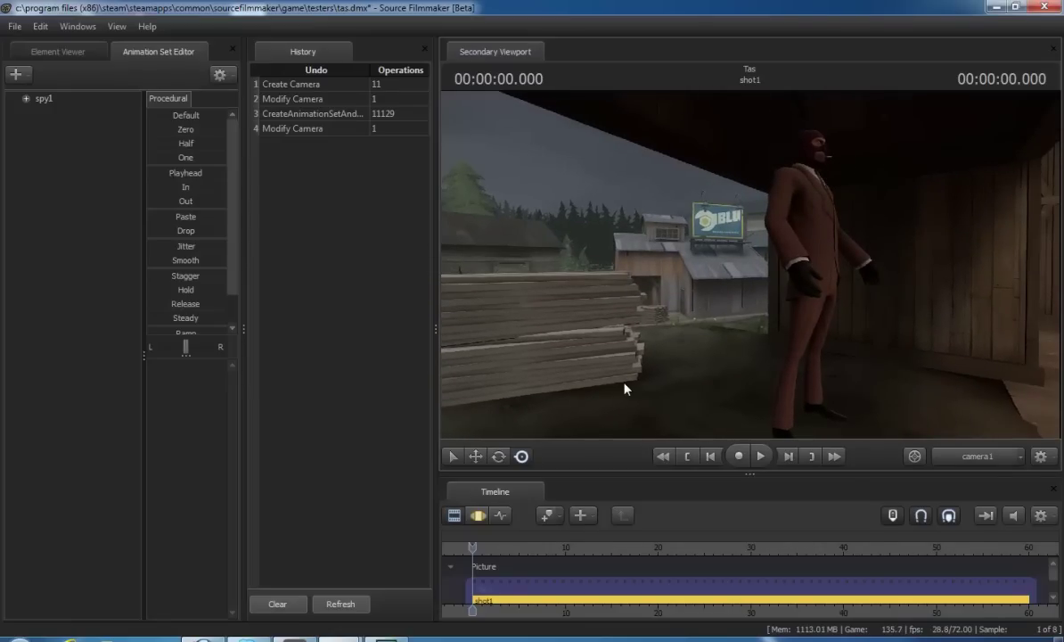
# - Expand spy1's Body group down to the rootTransform position and select its x channel
pyautogui.doubleClick(40, 103)
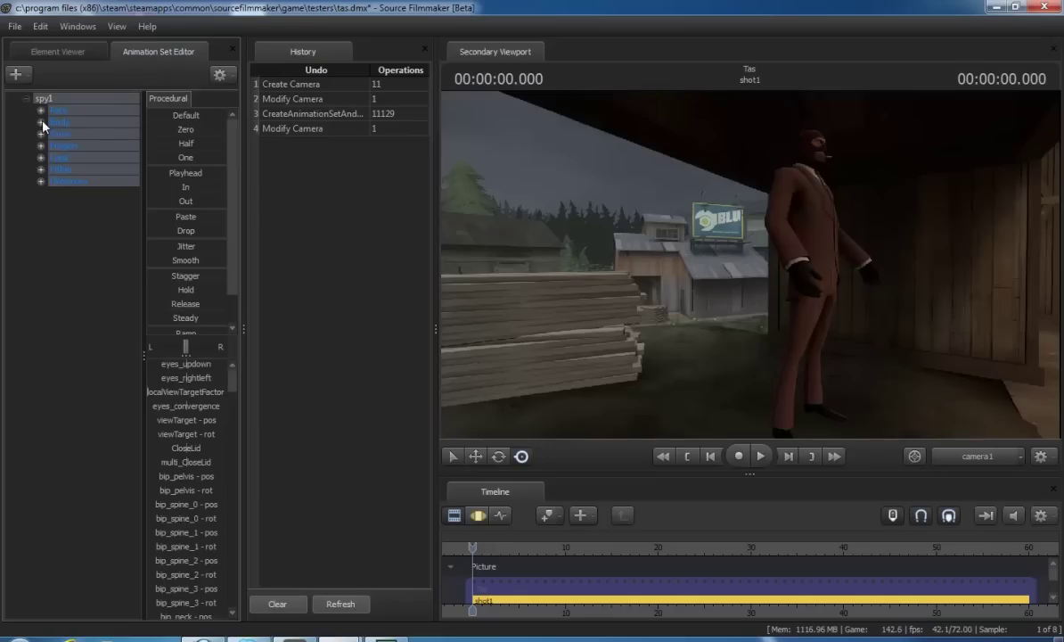
pyautogui.click(41, 122)
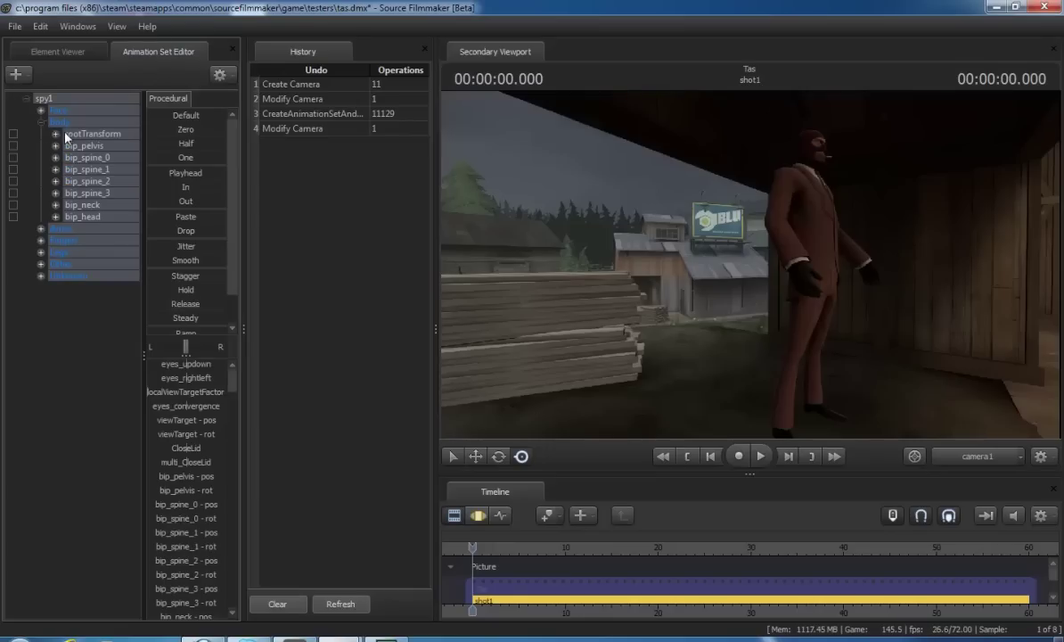
pyautogui.click(56, 134)
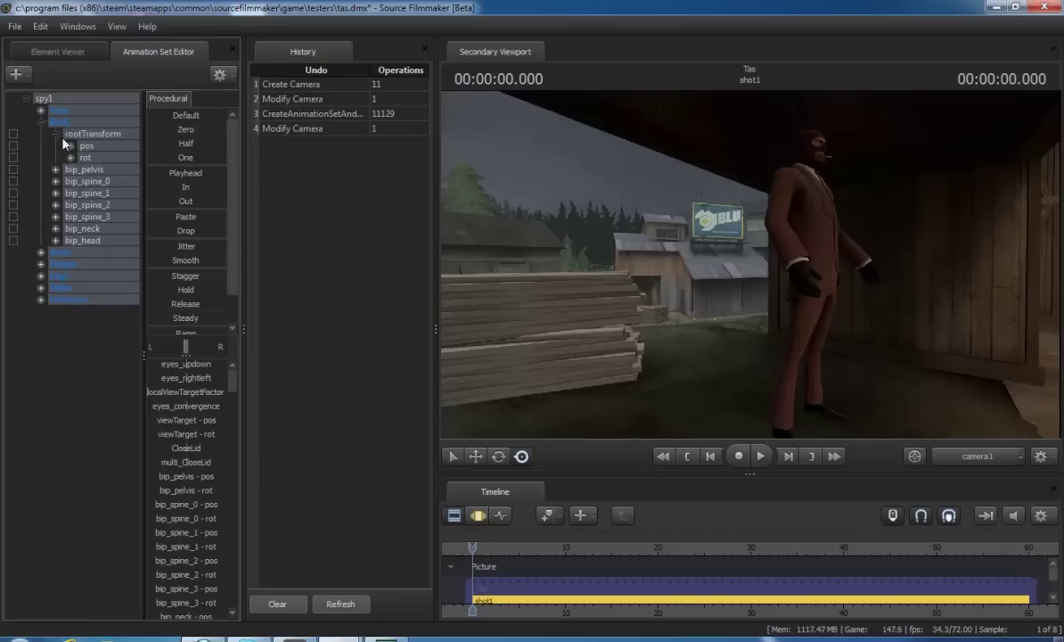
pyautogui.click(71, 145)
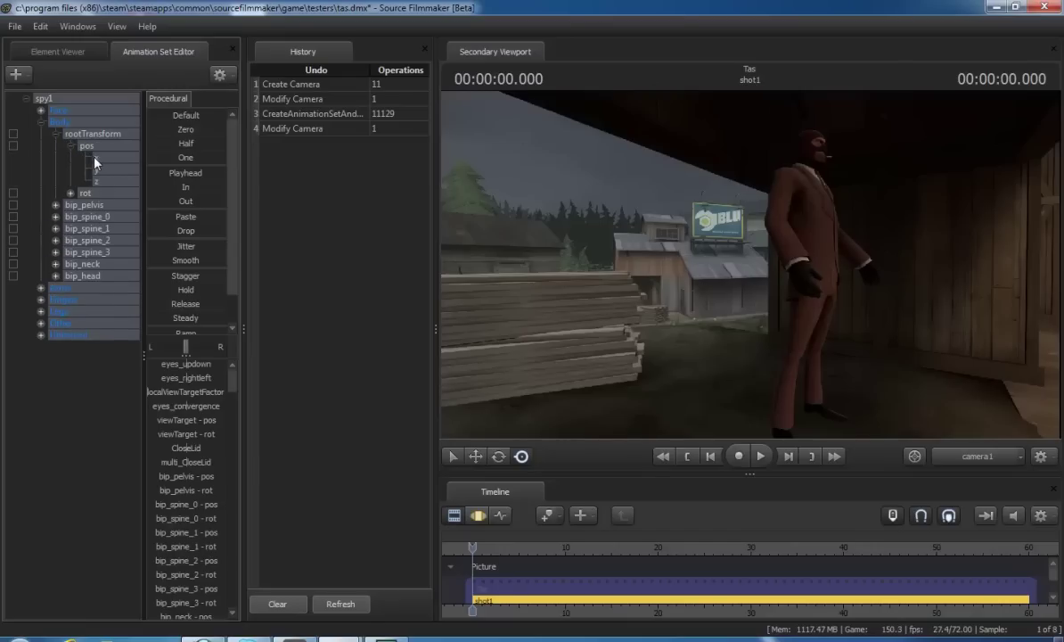
pyautogui.click(95, 159)
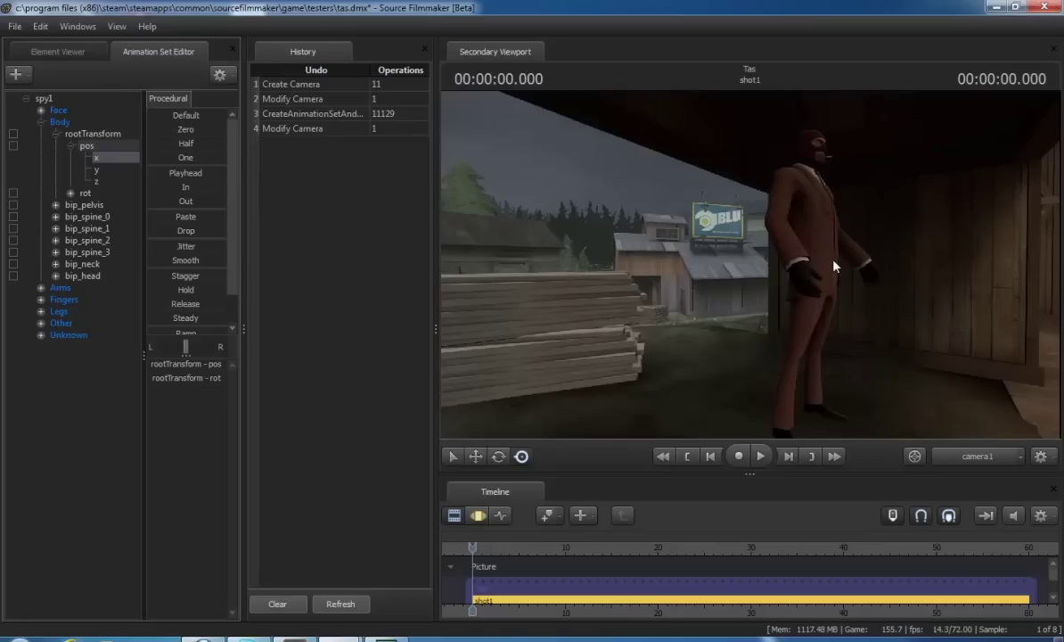
# - Switch the timeline to the Motion Editor and reframe camera1 so the spy's feet and root manipulator are fully in view
pyautogui.click(73, 28)
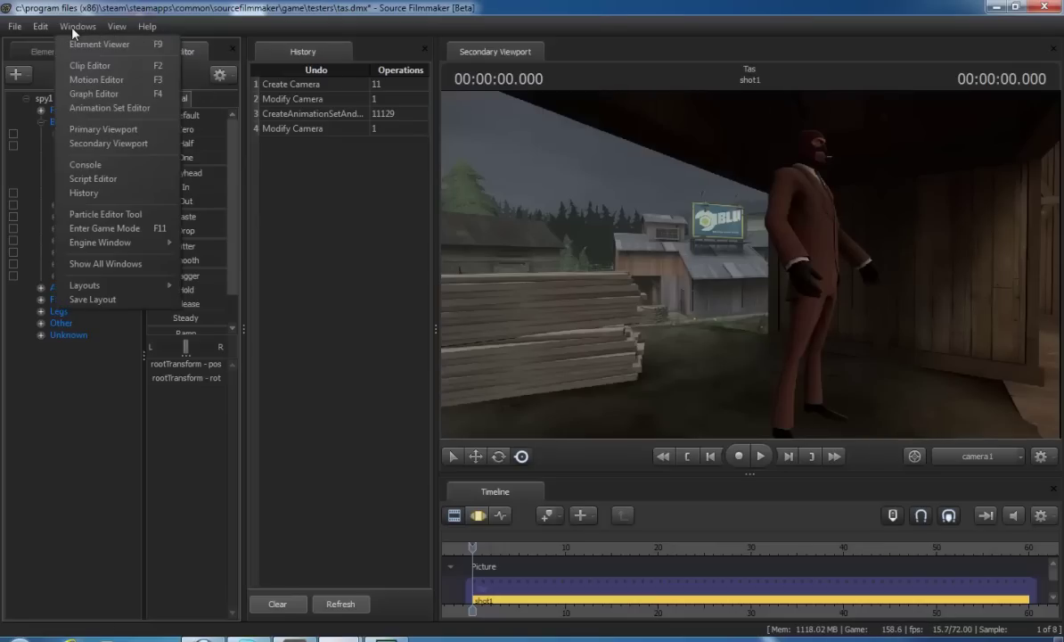
pyautogui.click(97, 80)
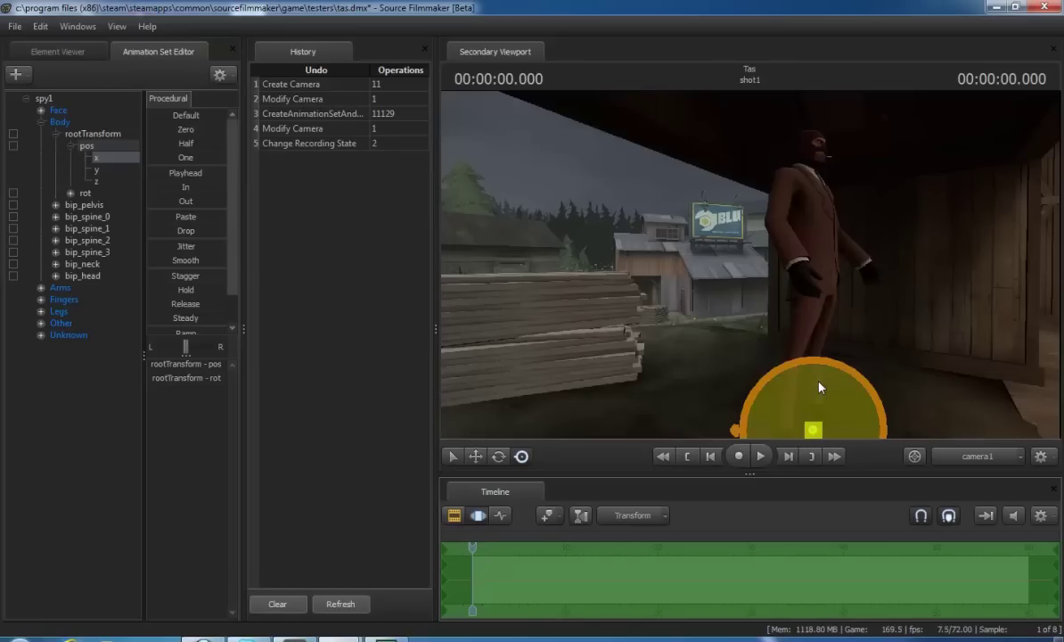
pyautogui.moveTo(973, 355); pyautogui.dragTo(972, 355)
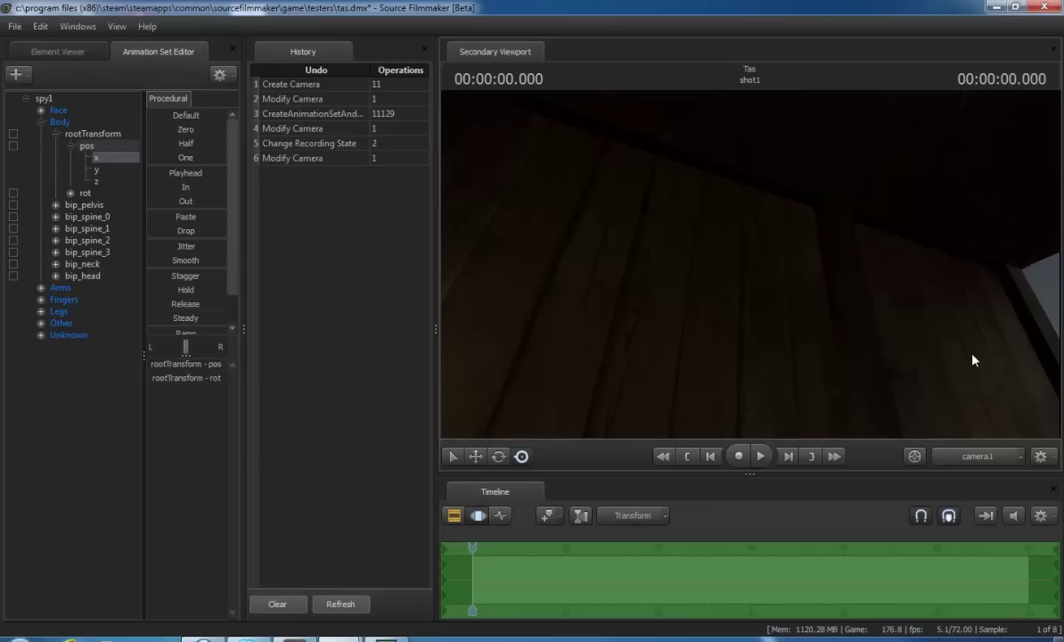
pyautogui.moveTo(750, 265); pyautogui.dragTo(986, 298)
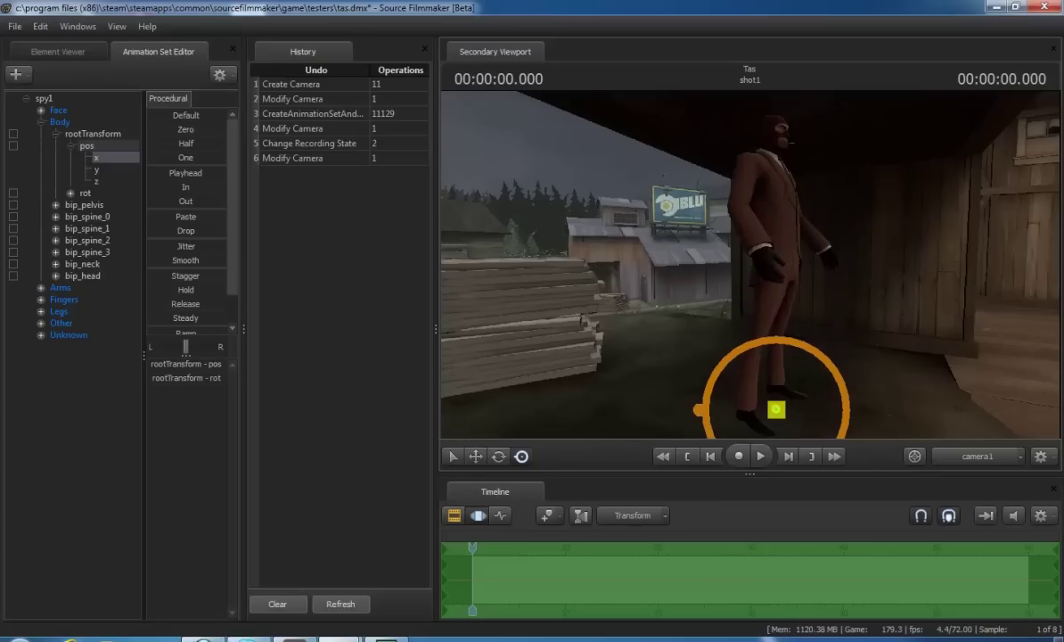
pyautogui.moveTo(750, 264); pyautogui.dragTo(882, 252)
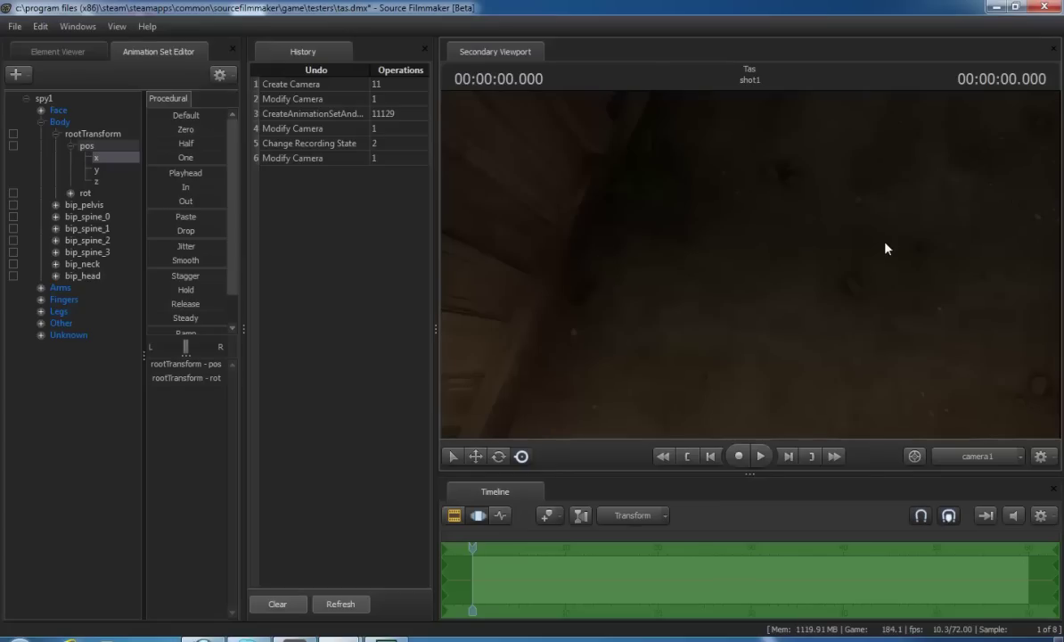
pyautogui.moveTo(885, 249); pyautogui.dragTo(751, 270)
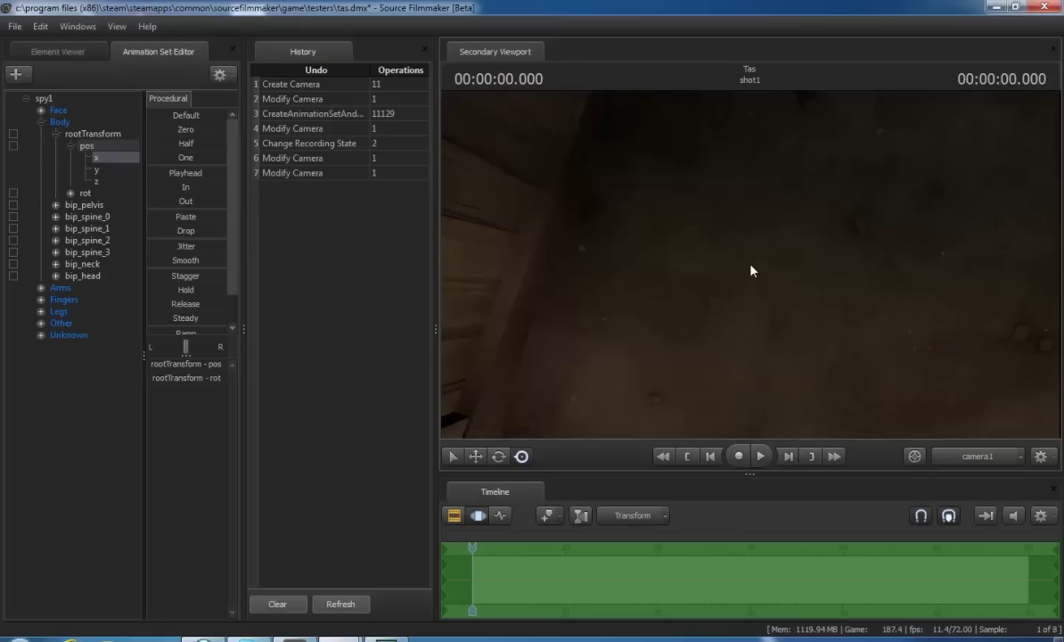
pyautogui.moveTo(751, 270); pyautogui.dragTo(909, 98)
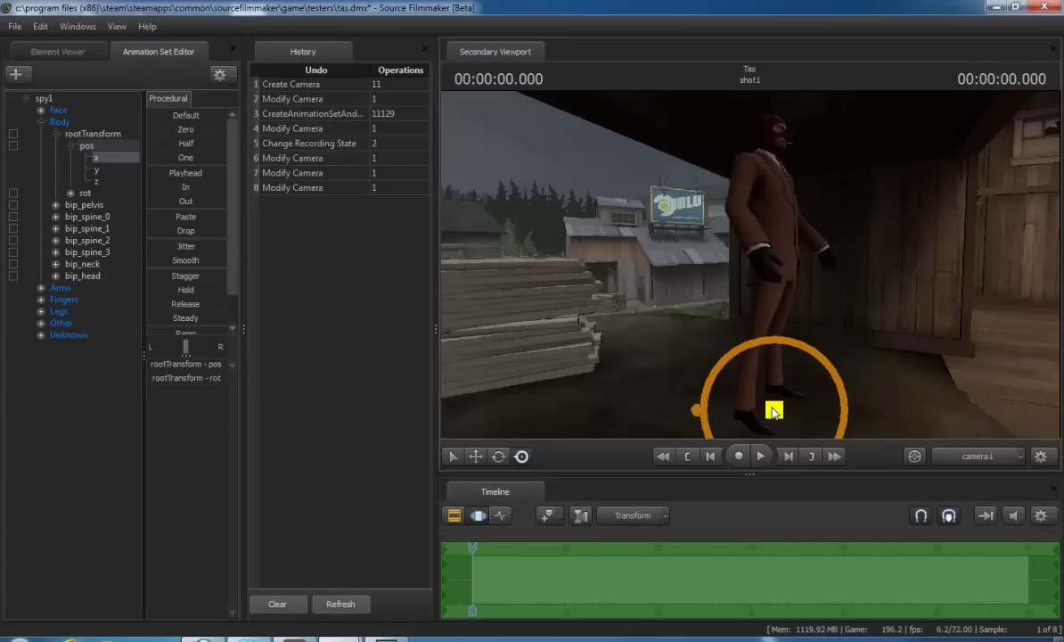
# - With the x channel selected, move the spy out from under the roof and over to the stacked lumber pile
pyautogui.moveTo(774, 411); pyautogui.dragTo(772, 401)
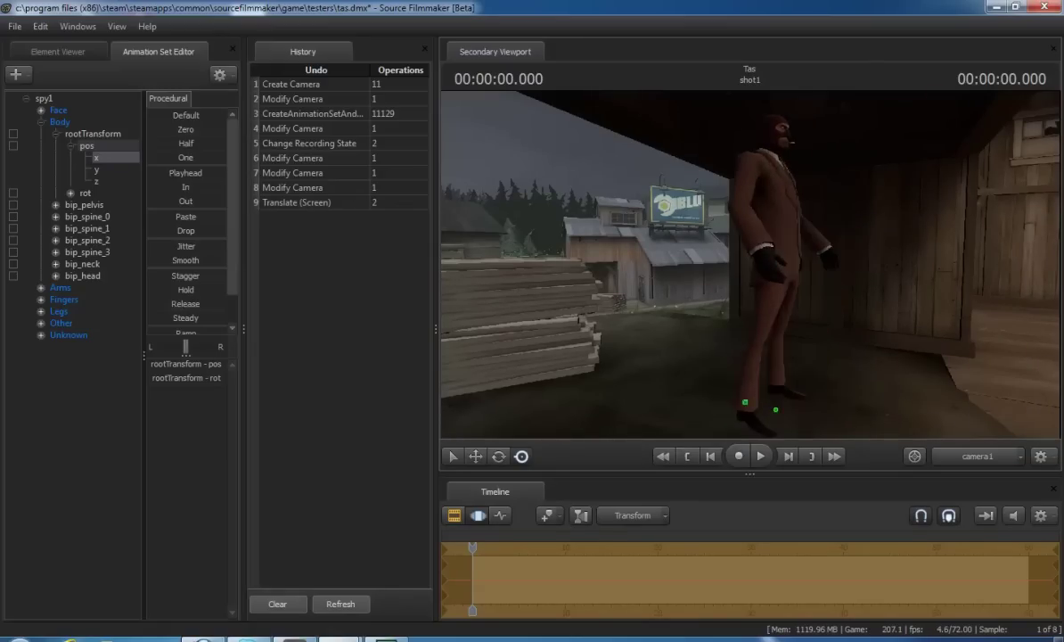
pyautogui.moveTo(743, 402)
pyautogui.mouseDown()
pyautogui.moveTo(834, 423)
pyautogui.moveTo(738, 400)
pyautogui.mouseUp()
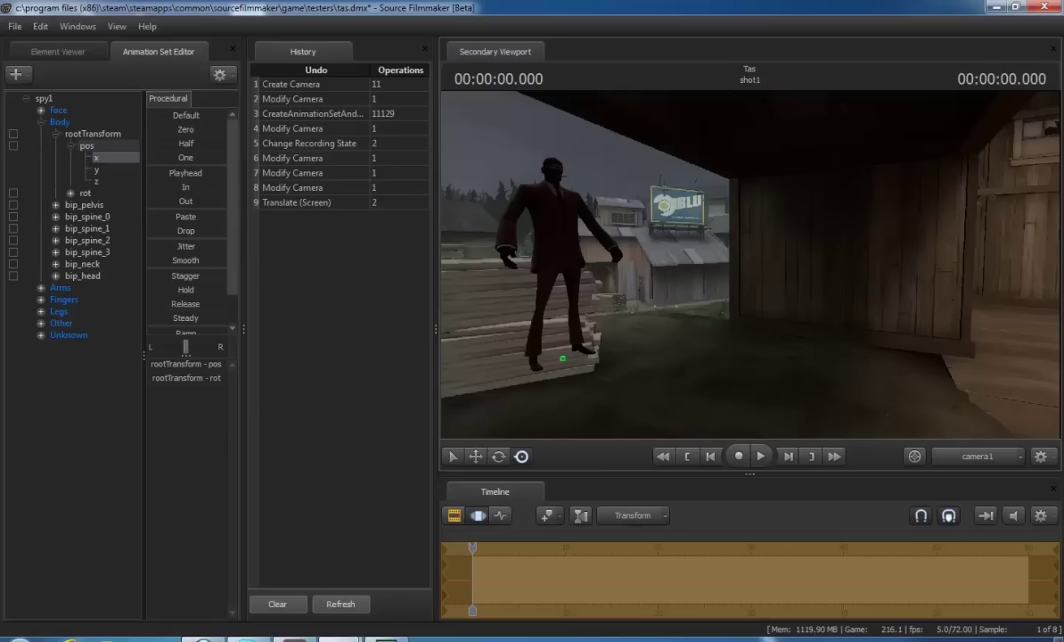
pyautogui.press('e')
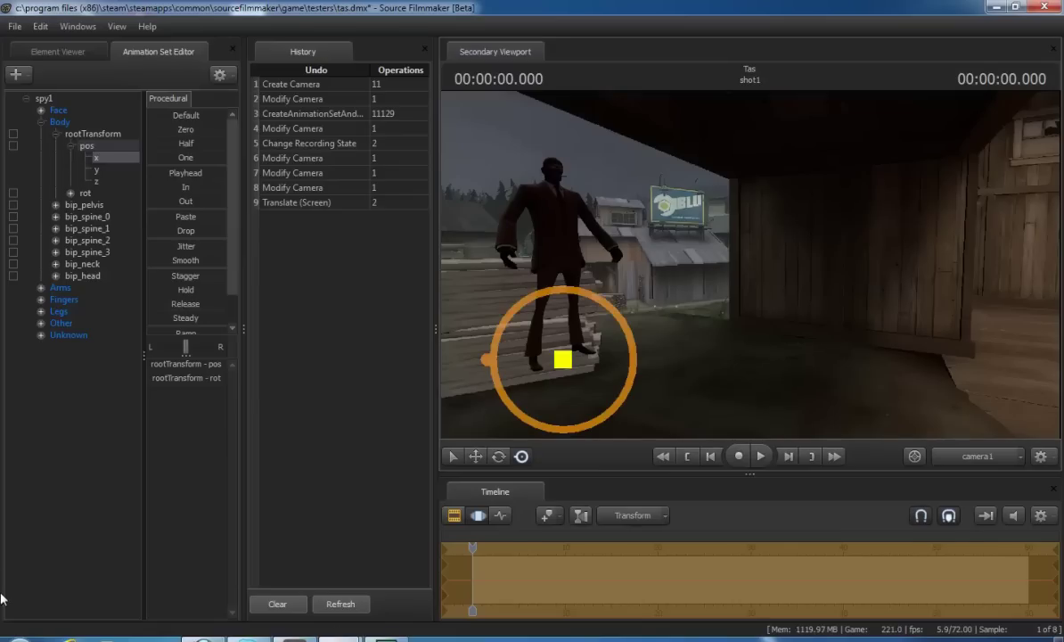
# - Shift the spy slightly with the root position's y channel selected, and lower him toward the ground with z selected
pyautogui.click(97, 171)
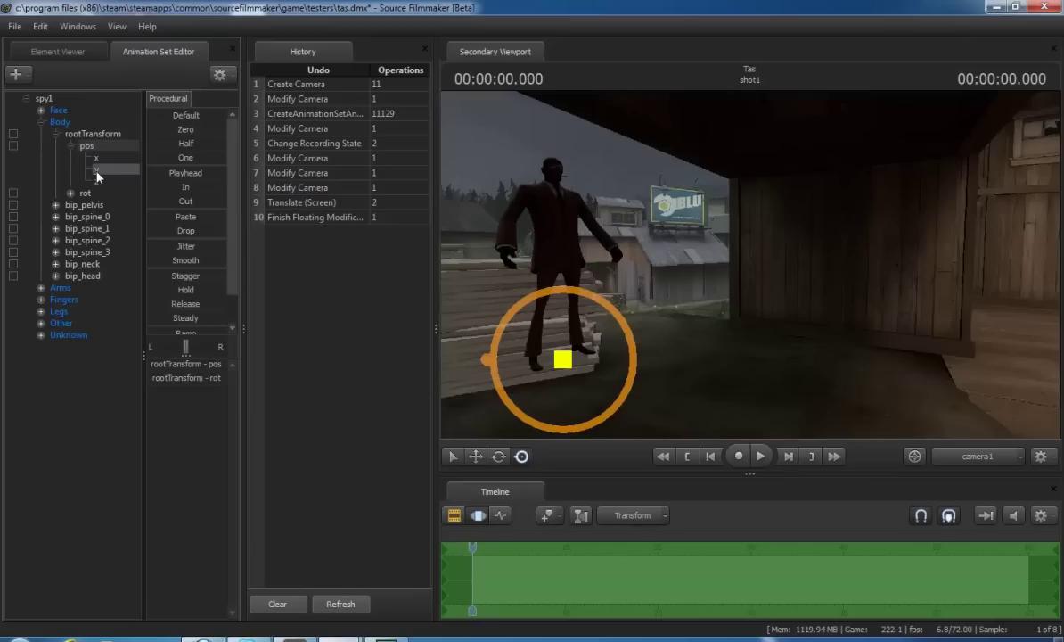
pyautogui.moveTo(562, 360); pyautogui.dragTo(588, 350)
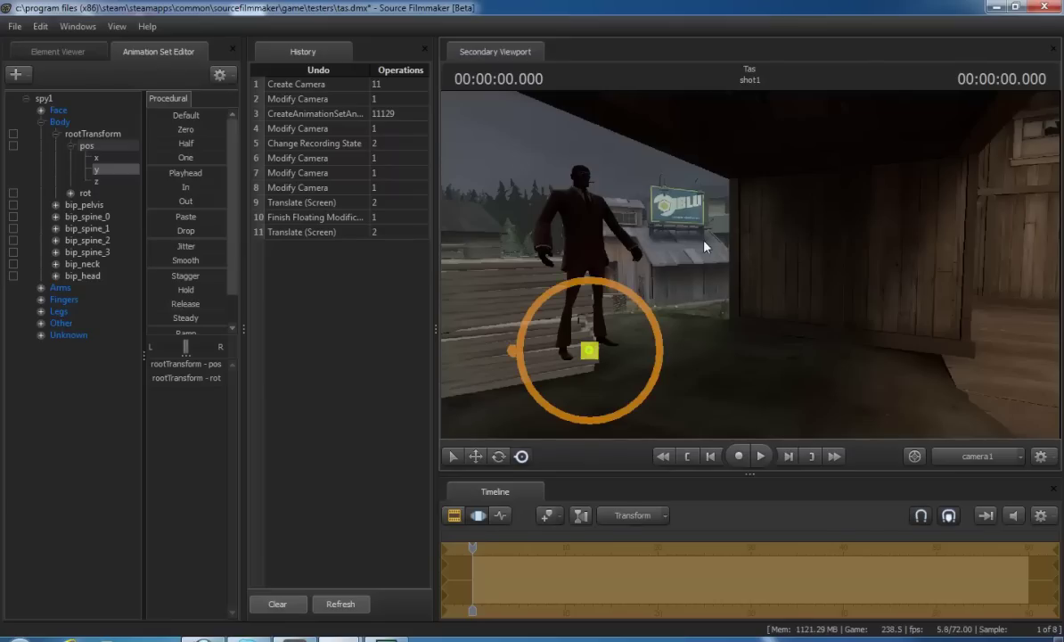
pyautogui.click(95, 182)
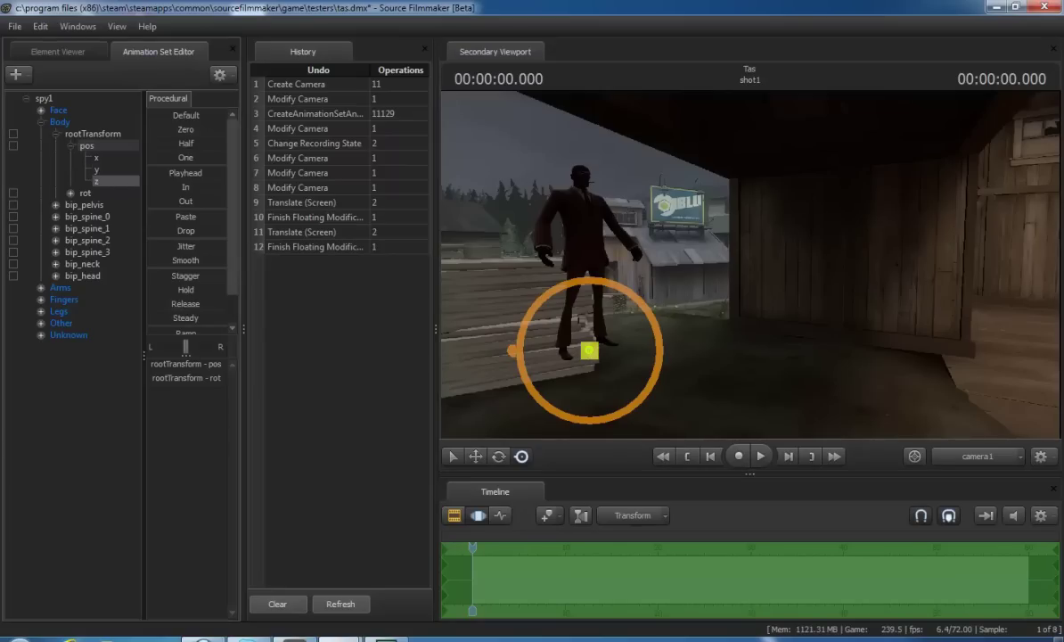
pyautogui.moveTo(589, 351); pyautogui.dragTo(592, 517)
pyautogui.moveTo(592, 462); pyautogui.dragTo(593, 436)
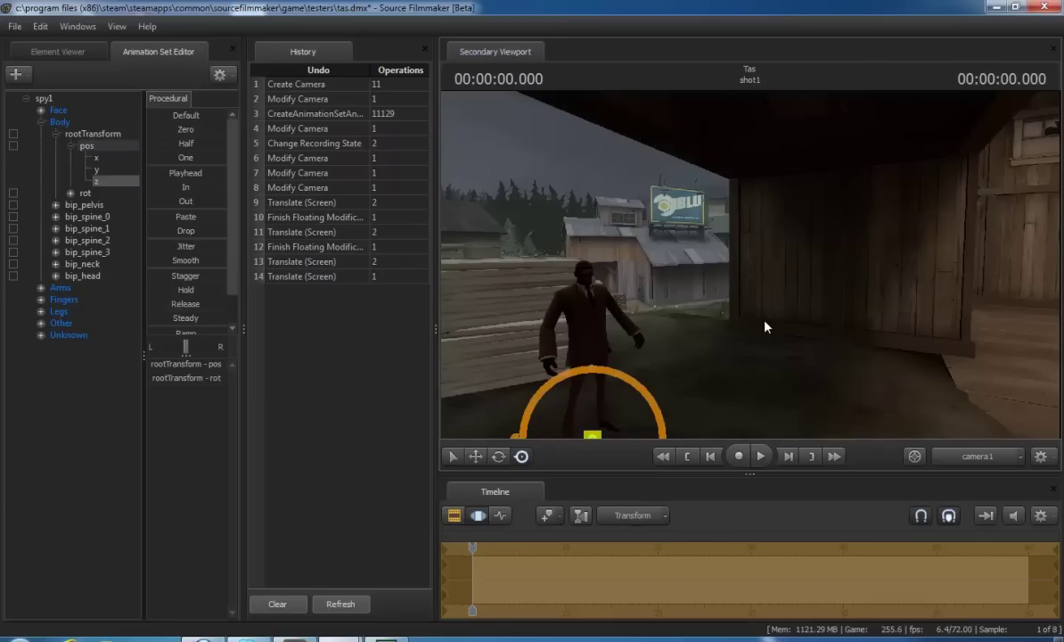
# - Fly camera1 to frame the spy's whole body in the yard, with the lumber pile behind him
pyautogui.moveTo(764, 322); pyautogui.dragTo(789, 322)
pyautogui.press('w')
pyautogui.press('a')
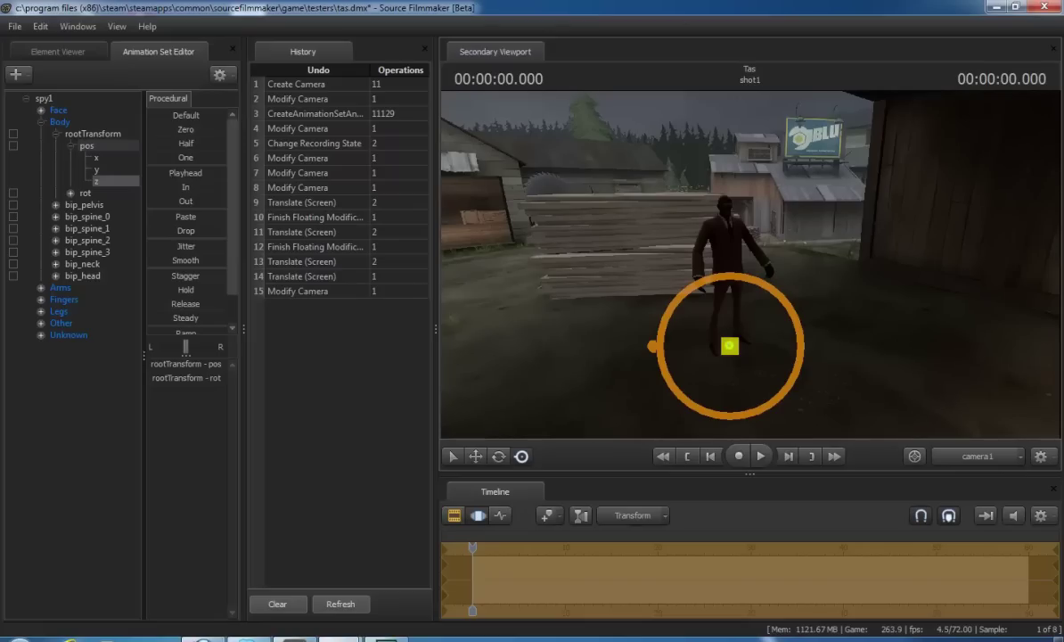
pyautogui.moveTo(754, 328); pyautogui.dragTo(752, 271)
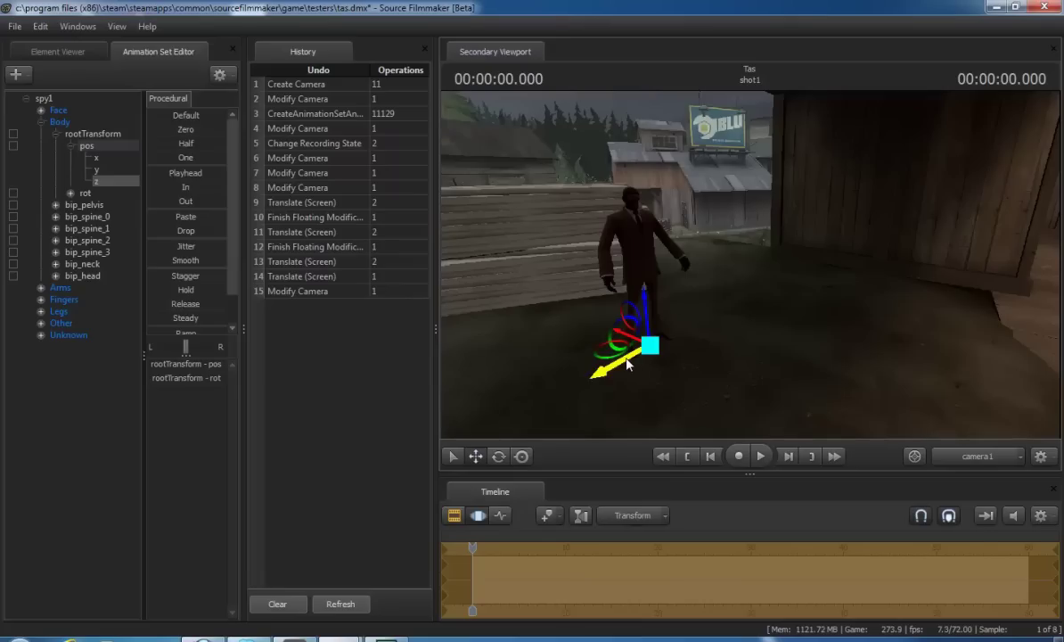
# - Translate the spy's root back and forth along the Y axis with the Move manipulator
pyautogui.moveTo(627, 364); pyautogui.dragTo(615, 370)
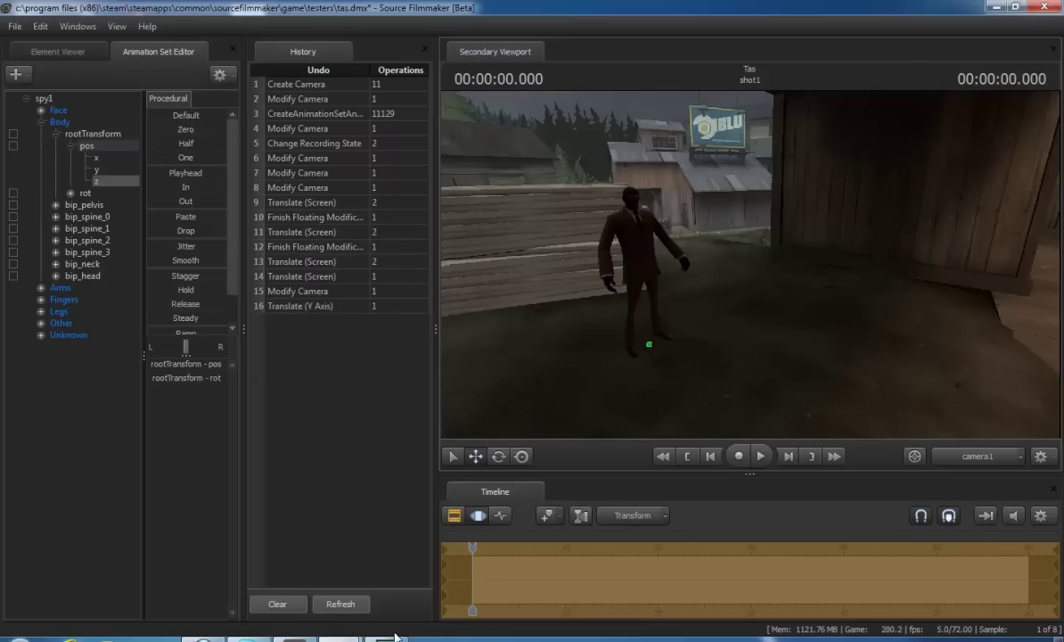
pyautogui.moveTo(394, 632); pyautogui.dragTo(617, 290)
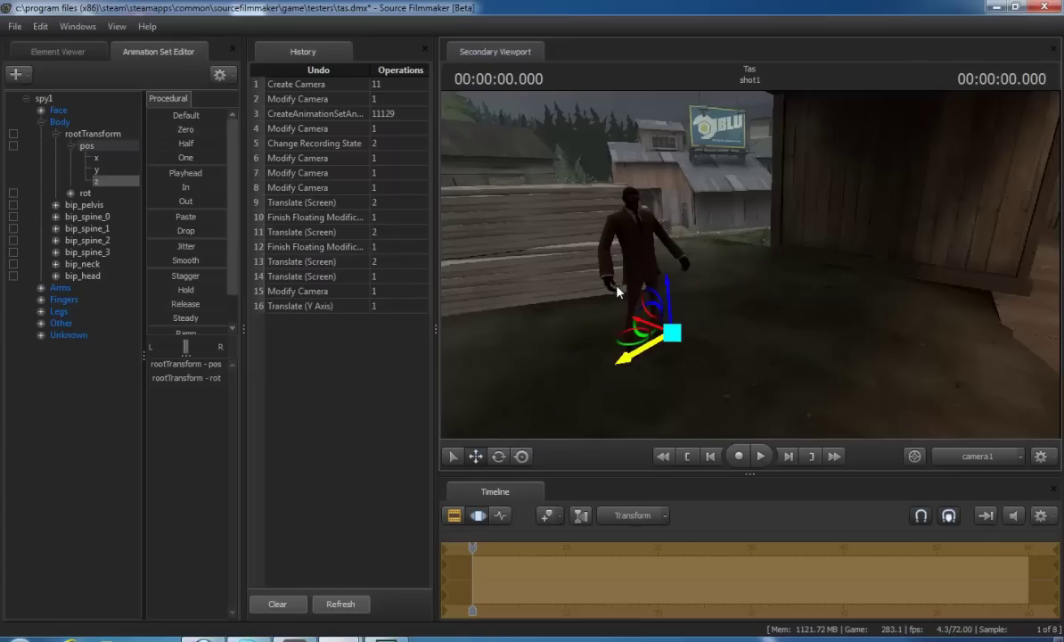
pyautogui.moveTo(618, 291); pyautogui.dragTo(570, 289)
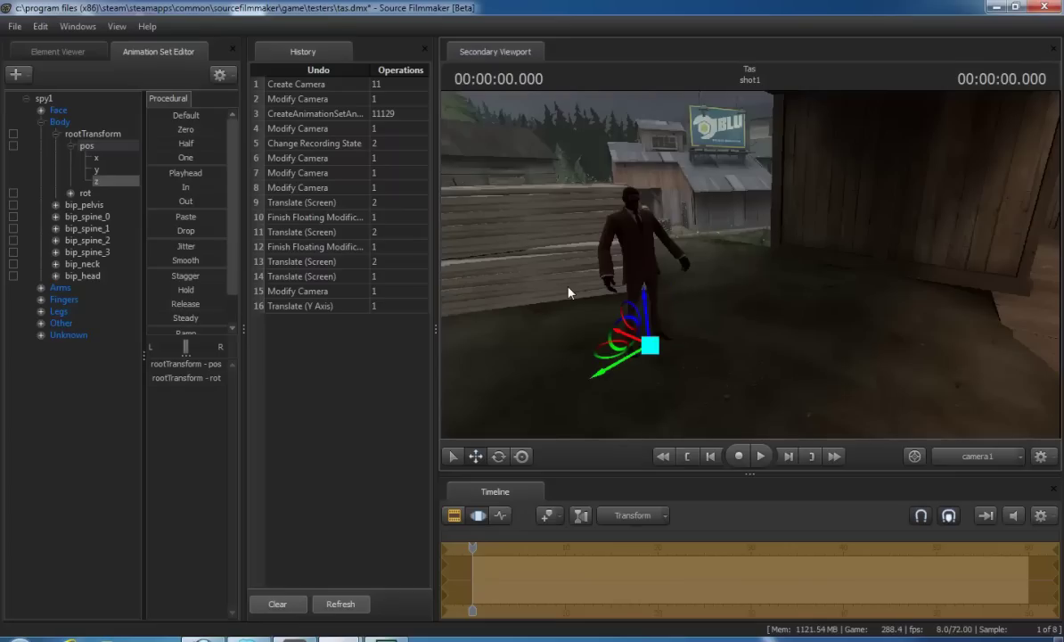